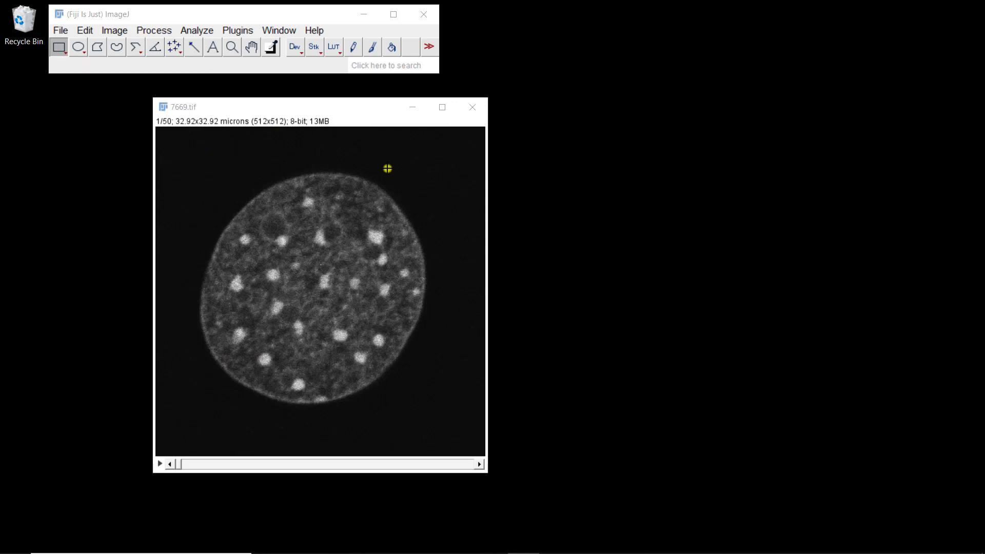
- Trace a polygon selection around the outline of the nucleus
click(298, 114)
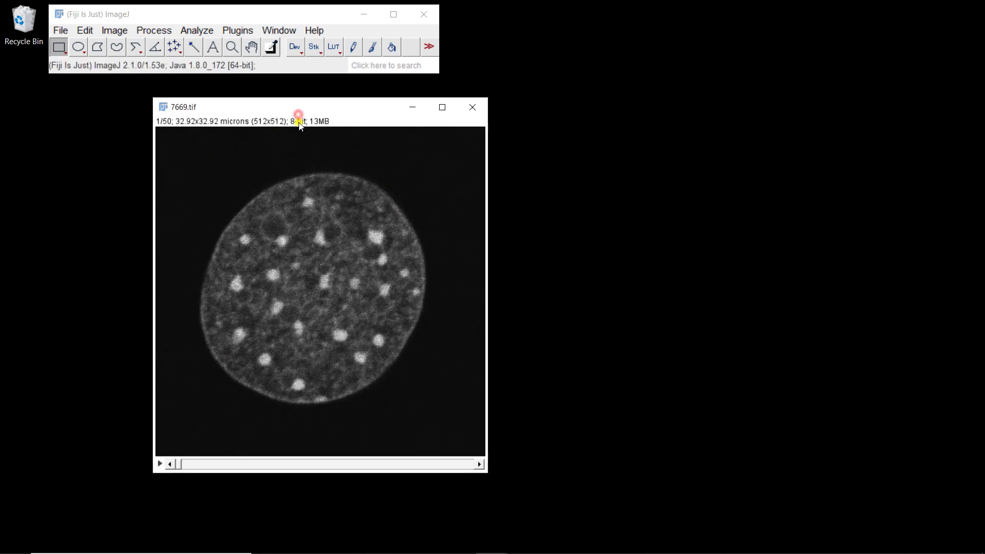
click(97, 47)
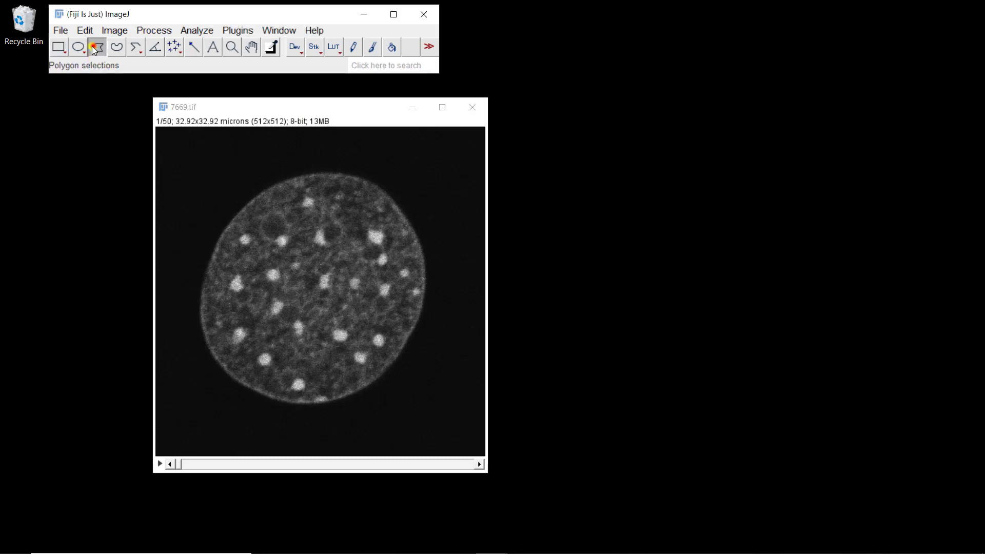
click(255, 198)
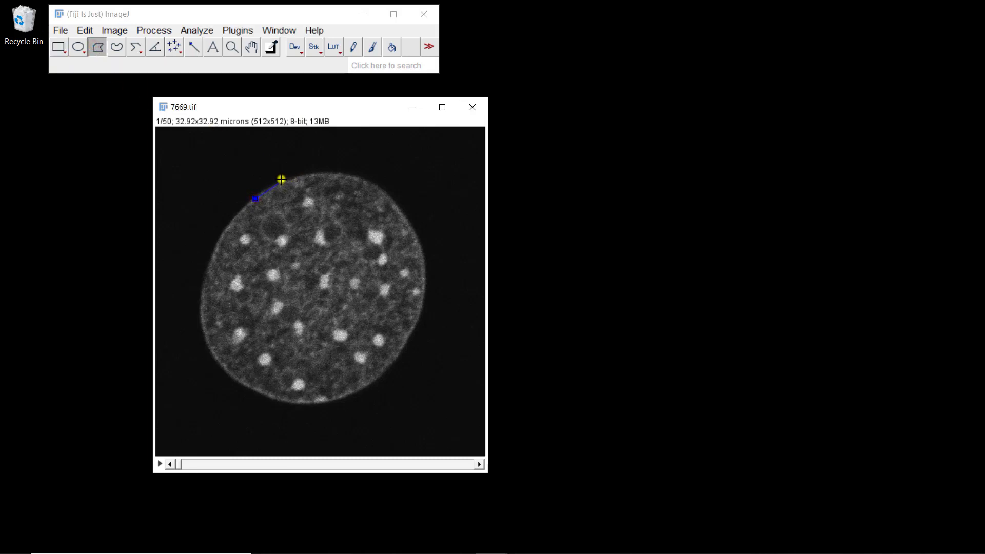
click(280, 181)
click(321, 172)
click(363, 177)
click(395, 202)
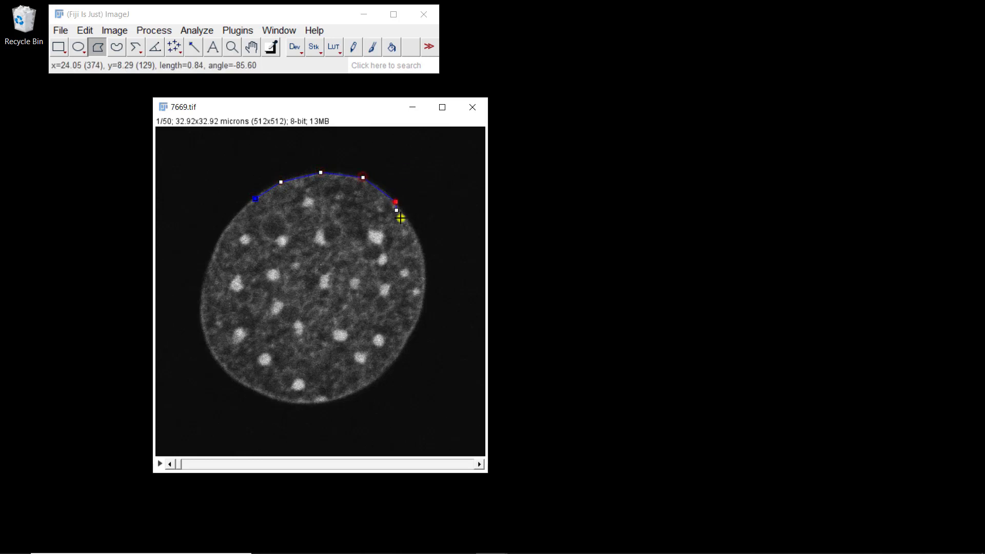
click(422, 246)
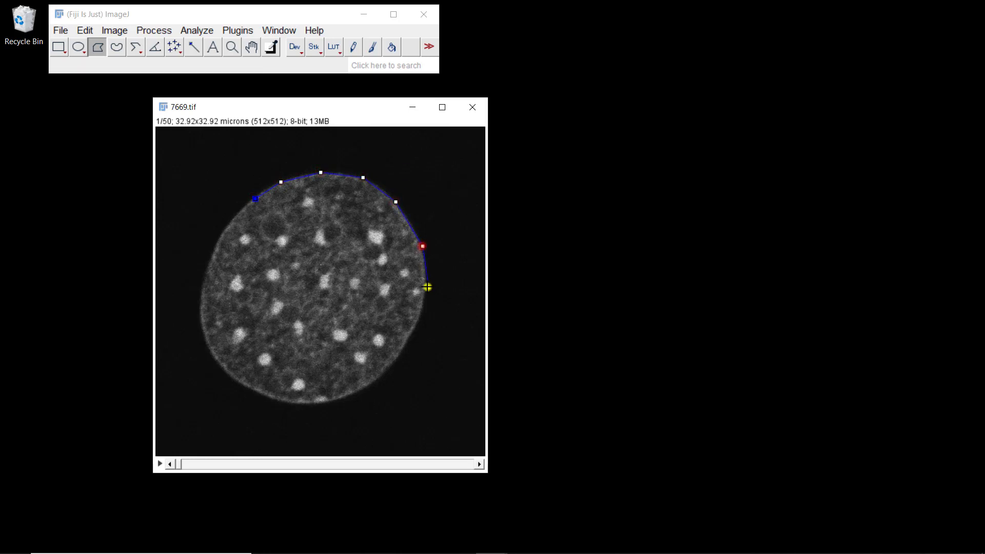
click(409, 340)
click(382, 378)
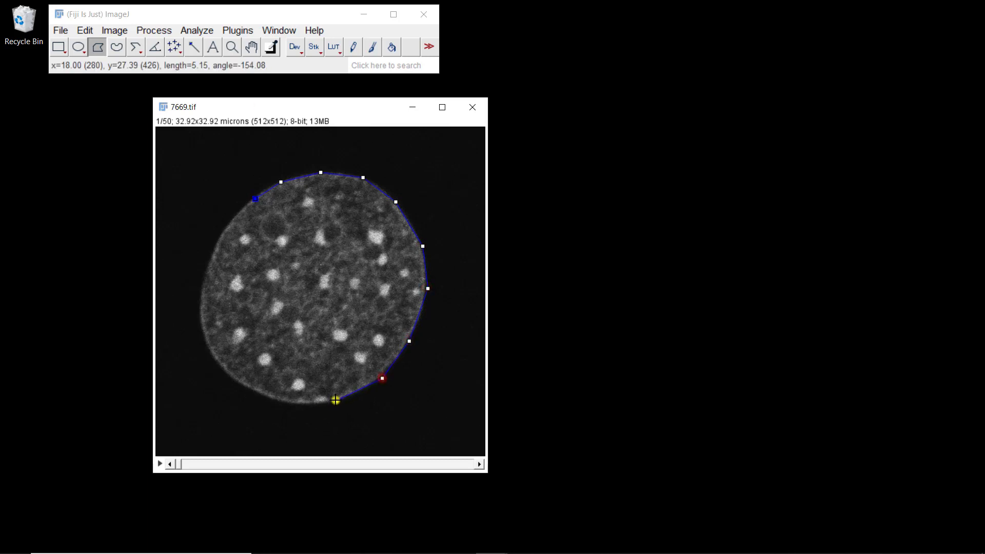
click(336, 401)
click(293, 401)
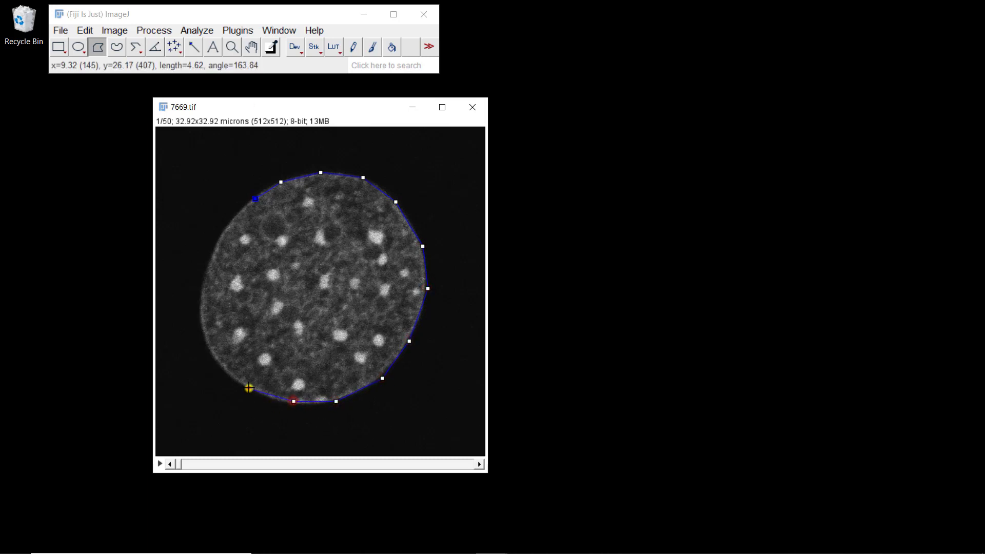
click(249, 389)
click(212, 357)
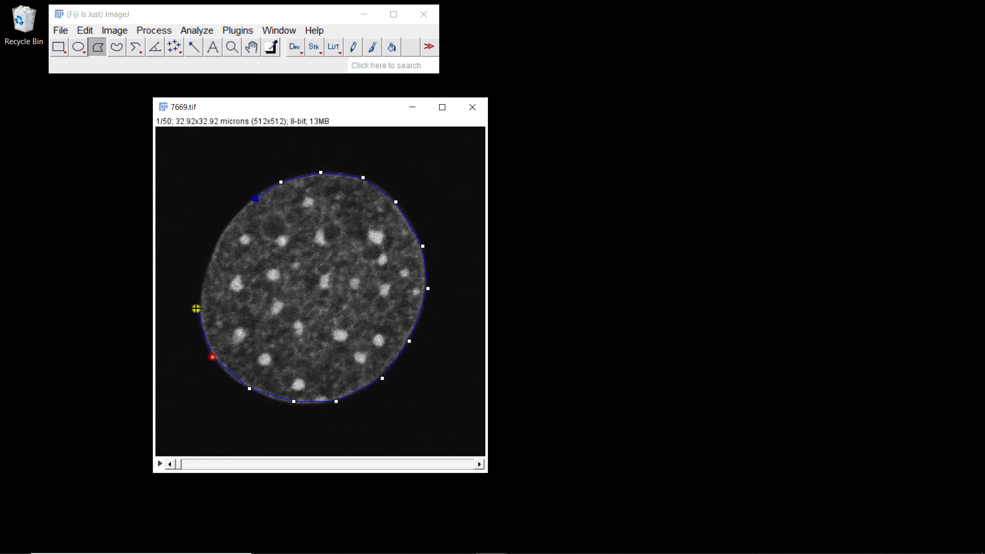
click(197, 310)
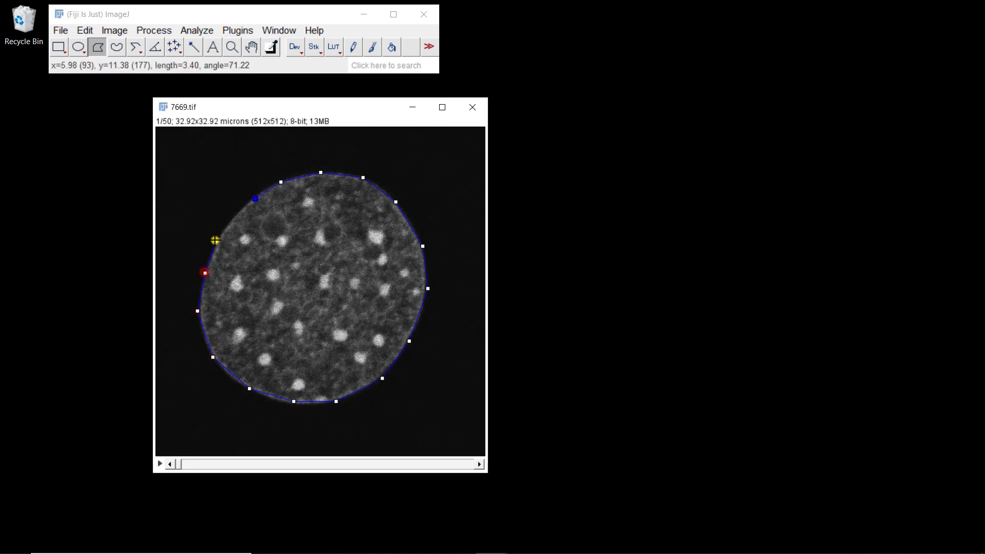
click(216, 241)
click(234, 215)
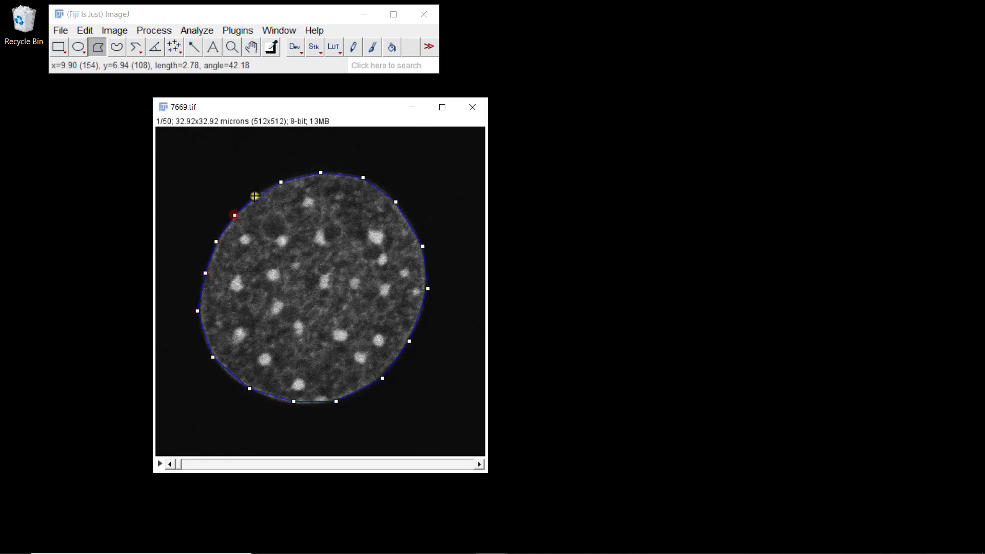
double_click(255, 199)
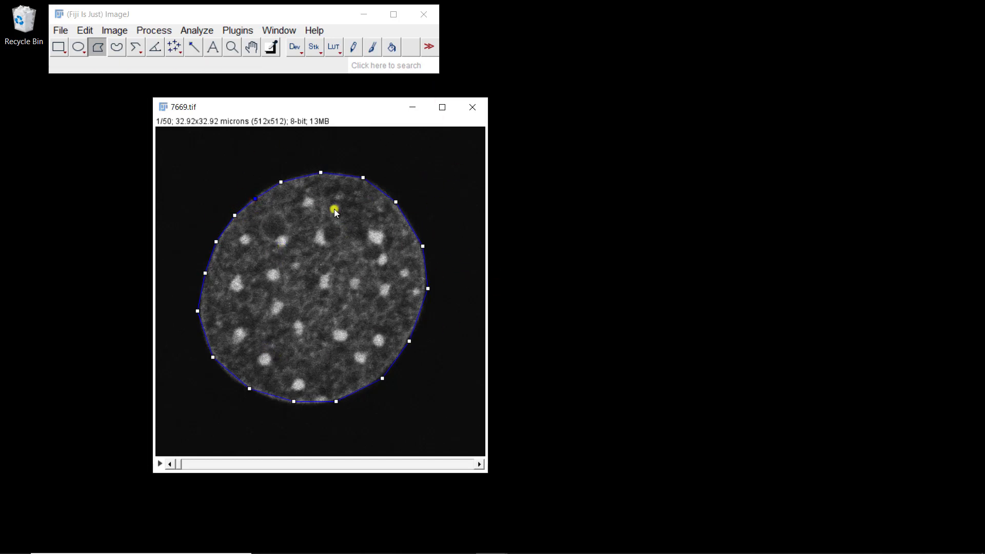
- Open the ROI Manager and add the nucleus polygon to it
click(197, 30)
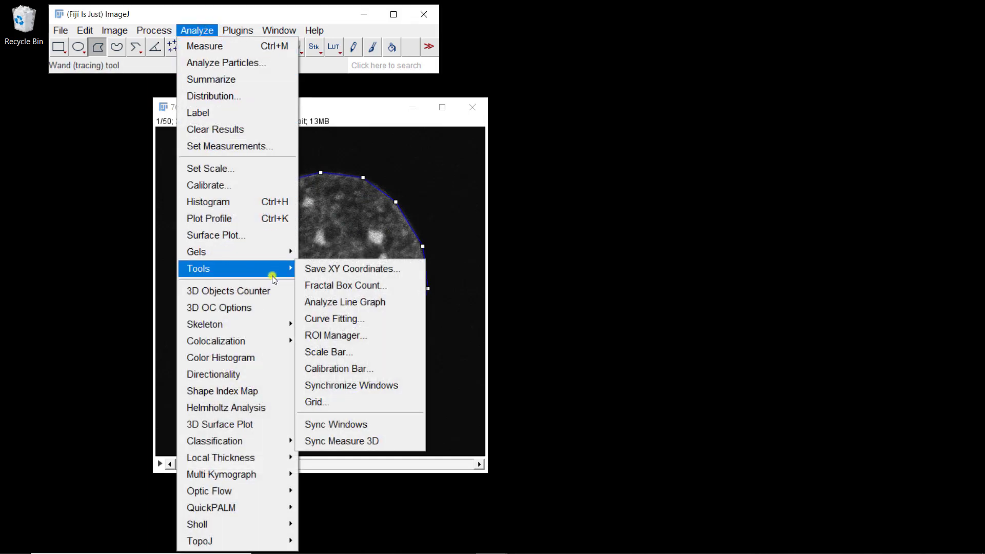
mouse_move(229, 272)
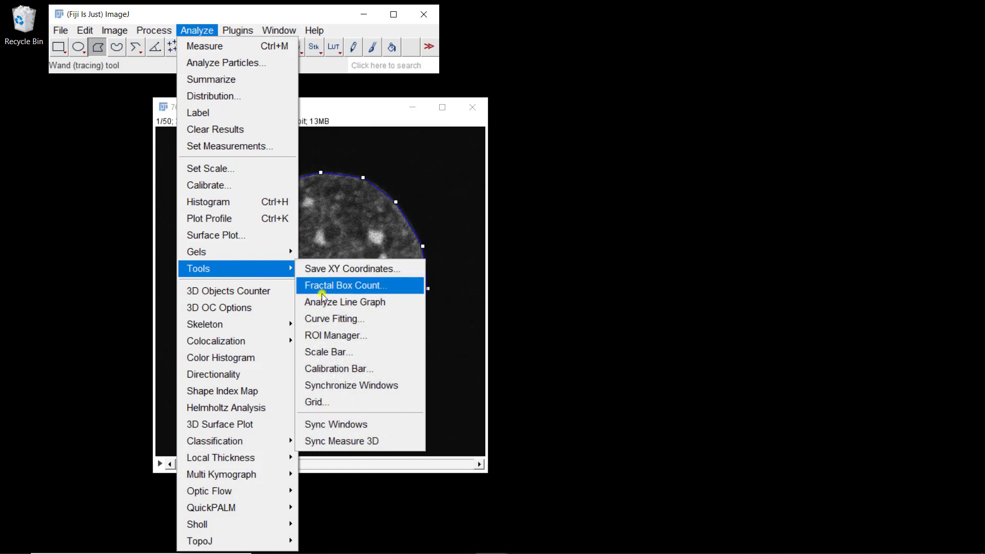
click(323, 335)
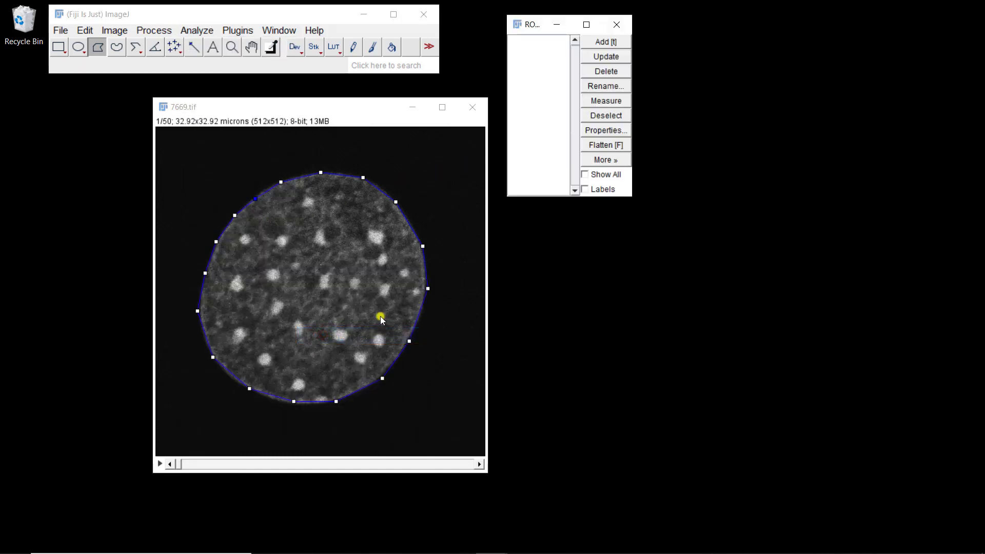
click(597, 41)
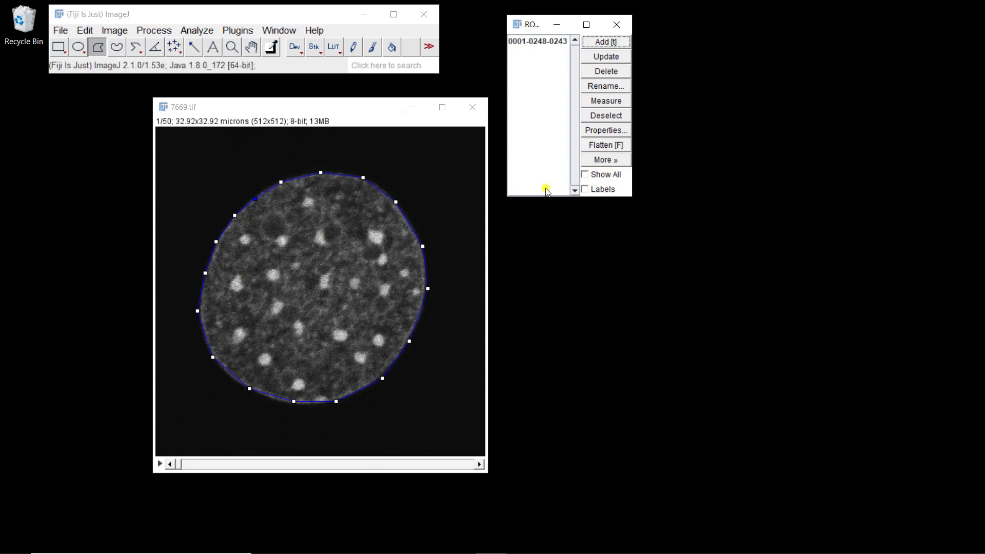
- Draw a rectangle selection covering the whole image and add it to the ROI Manager
click(605, 162)
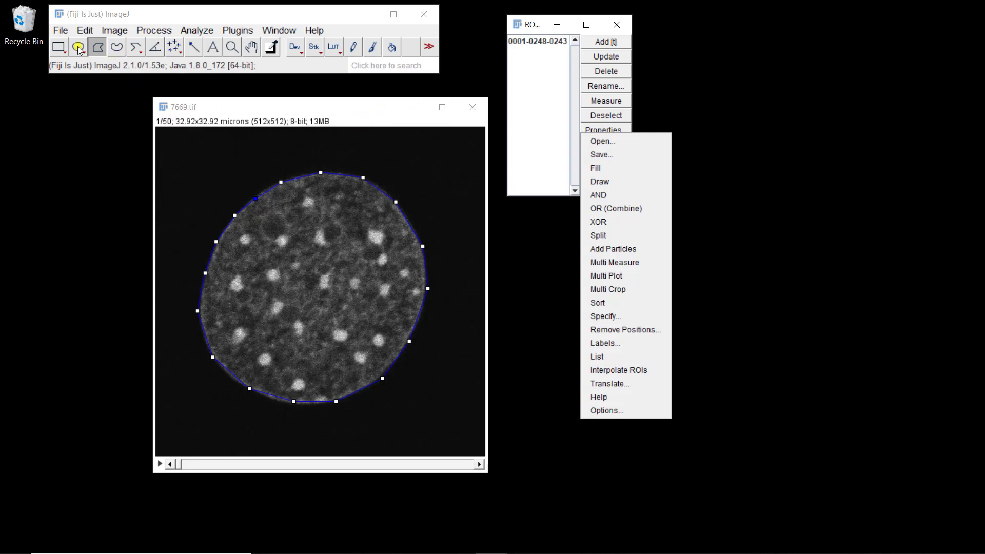
click(59, 48)
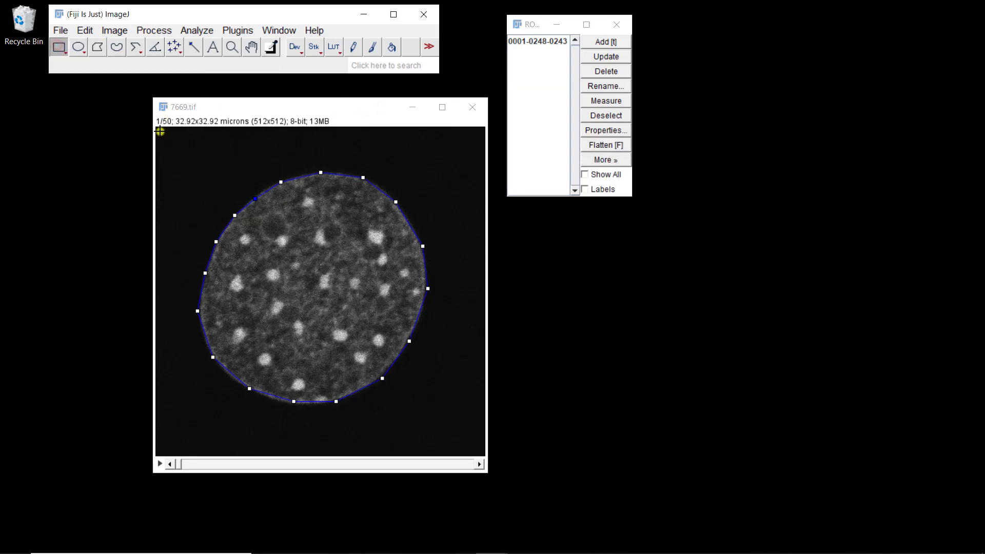
mouse_move(161, 131)
mouse_down()
mouse_move(178, 165)
mouse_move(486, 460)
mouse_up()
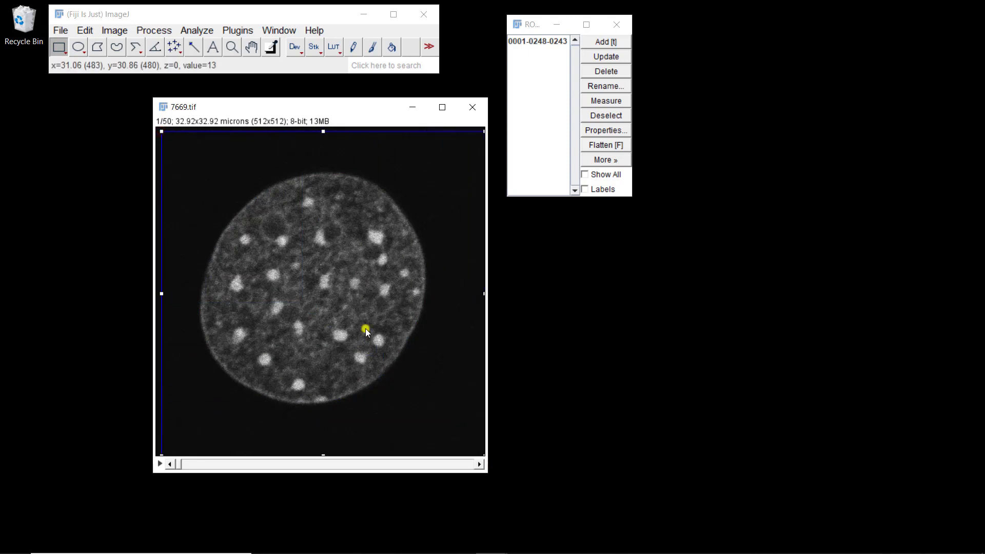
drag(159, 132, 153, 128)
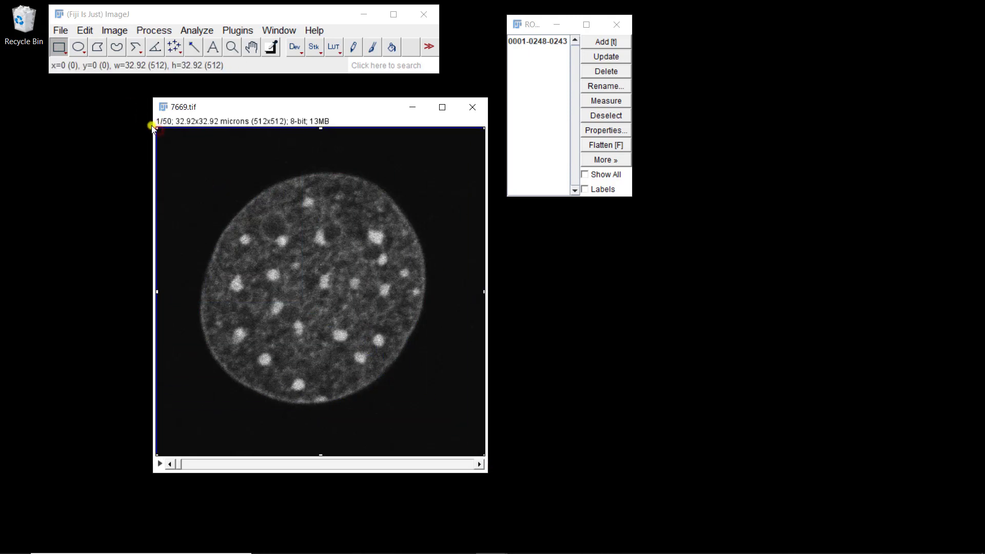
click(602, 42)
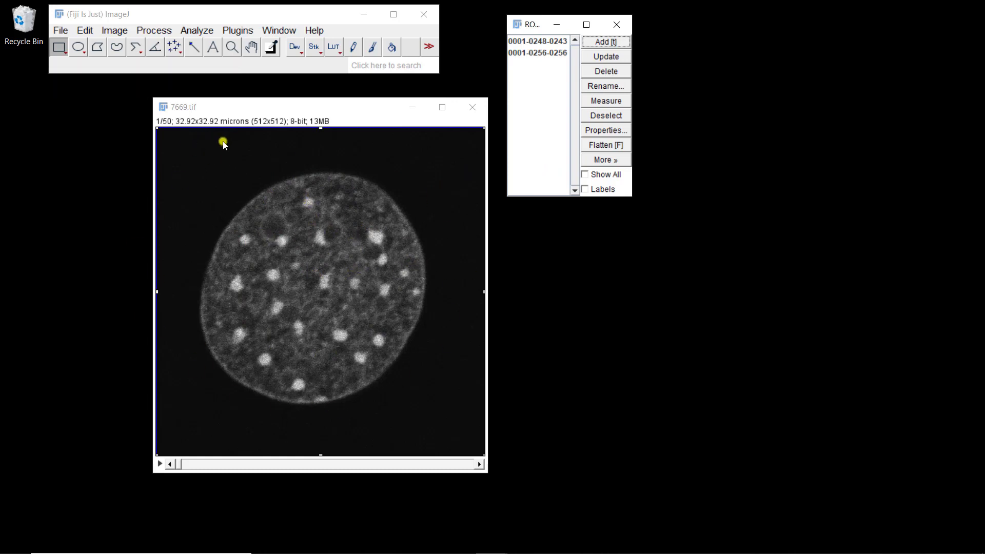
- Combine both ROIs with XOR and add the resulting background region to the ROI Manager
click(545, 41)
key(ctrl+a)
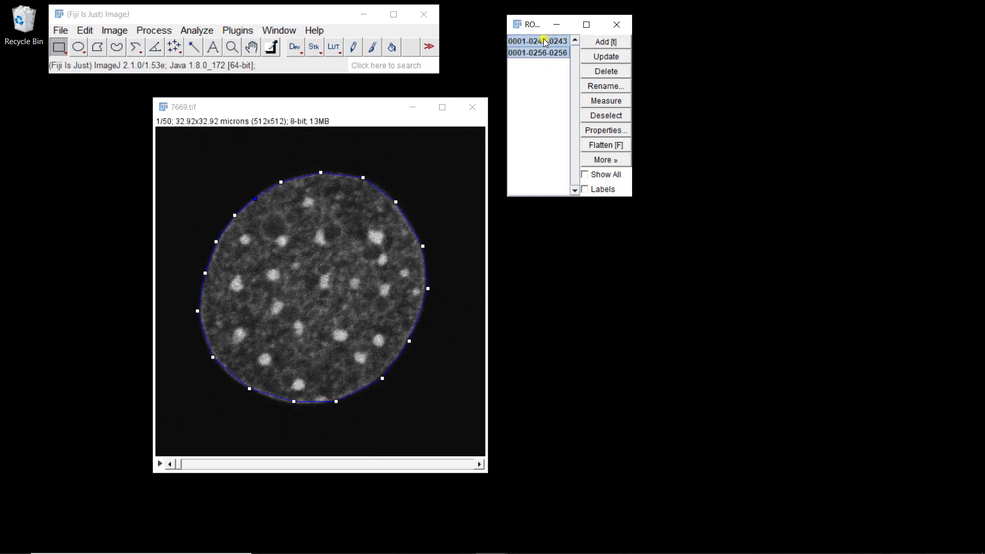
click(599, 160)
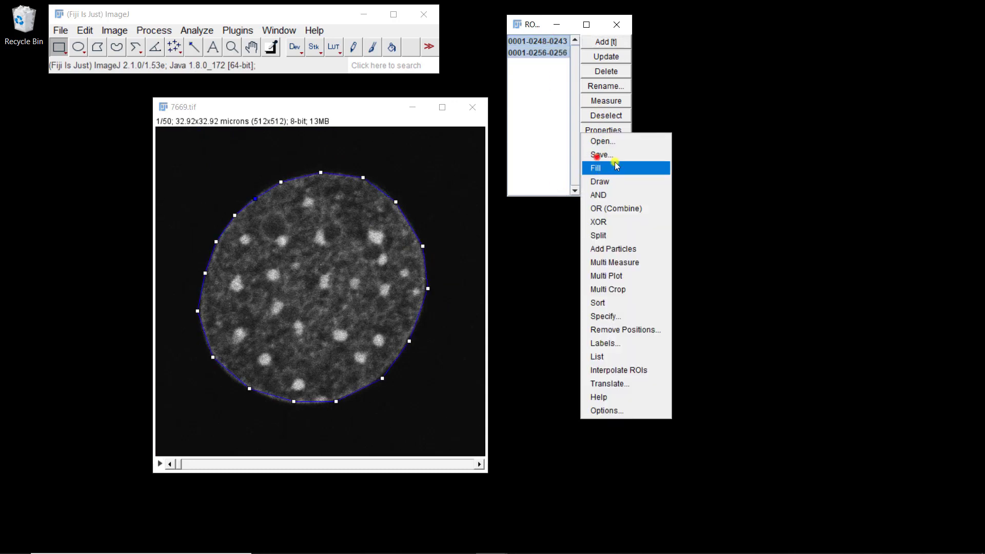
click(598, 222)
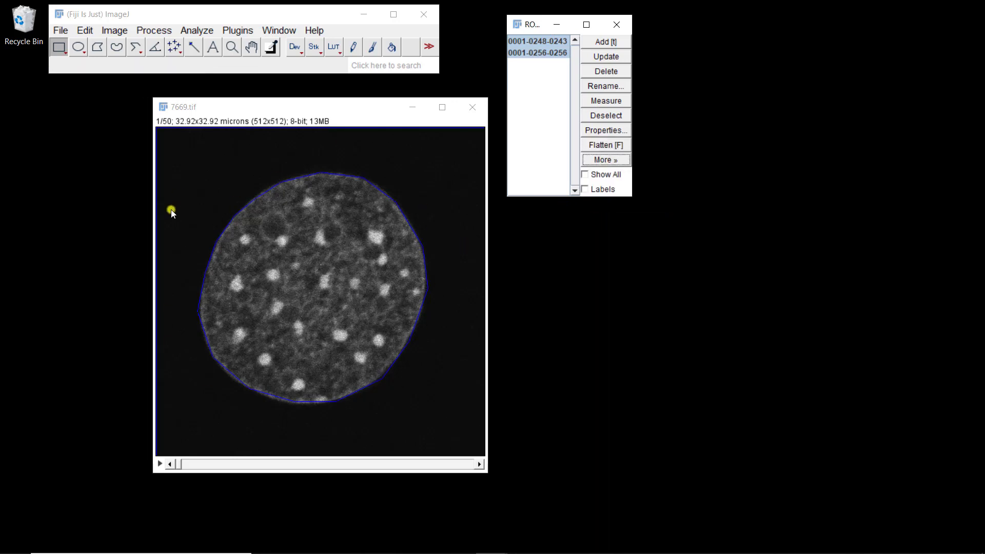
click(607, 41)
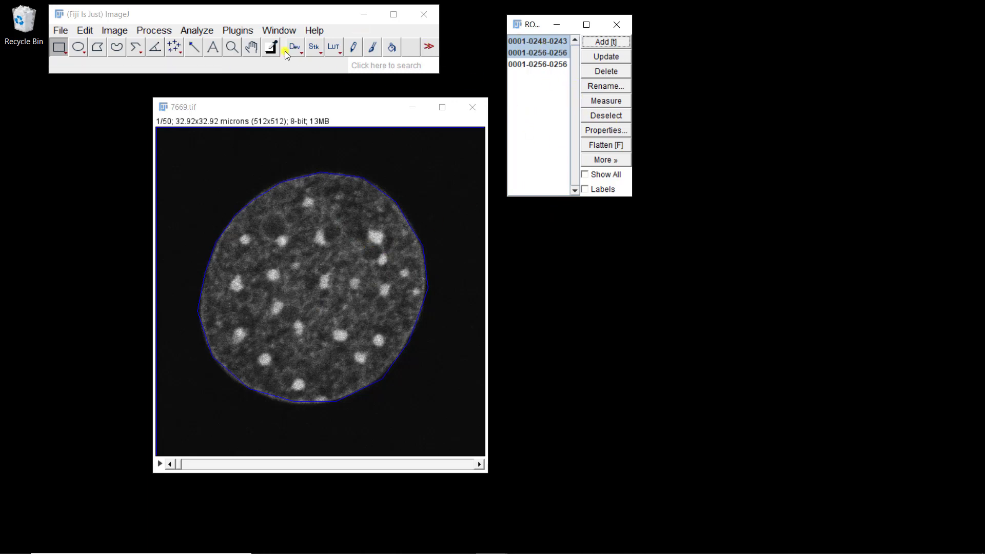
- Confirm the measurement settings with area, mean gray value and stack position
click(201, 31)
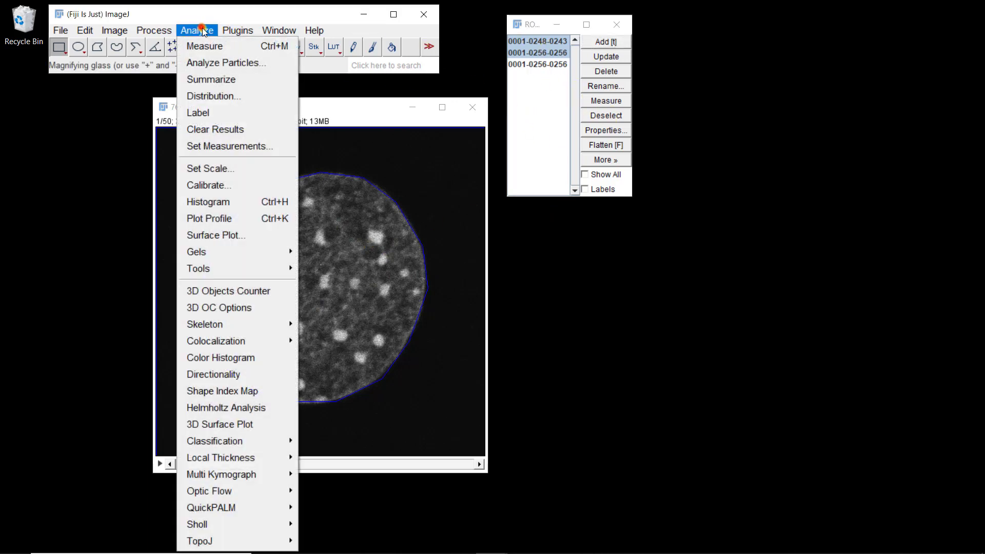
click(230, 148)
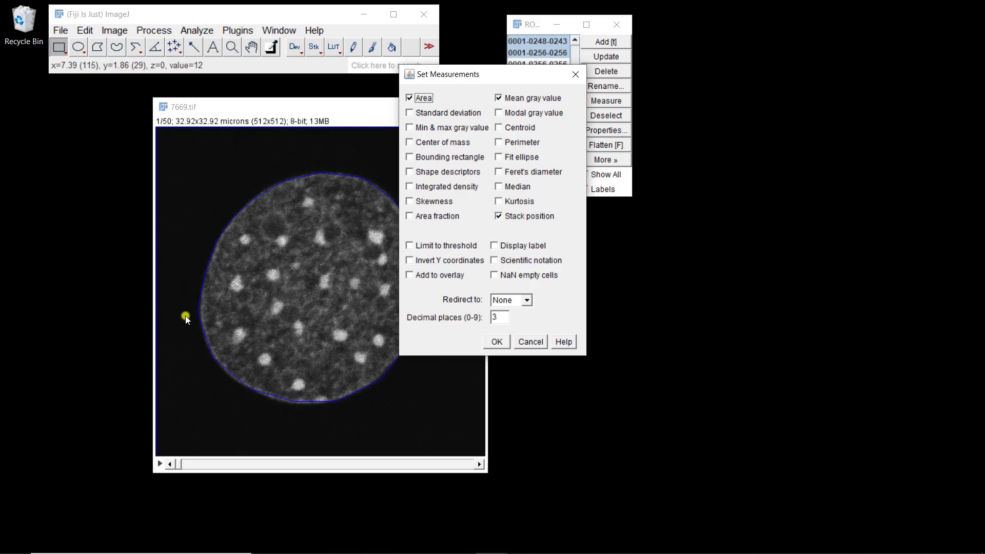
click(496, 342)
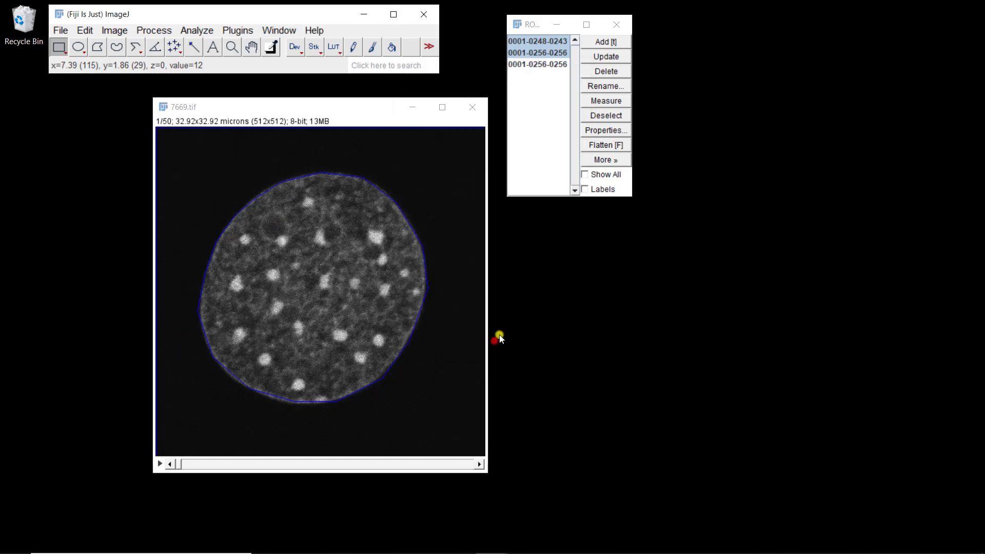
- Measure all three ROIs and close the results table without saving
click(531, 89)
key(ctrl+a)
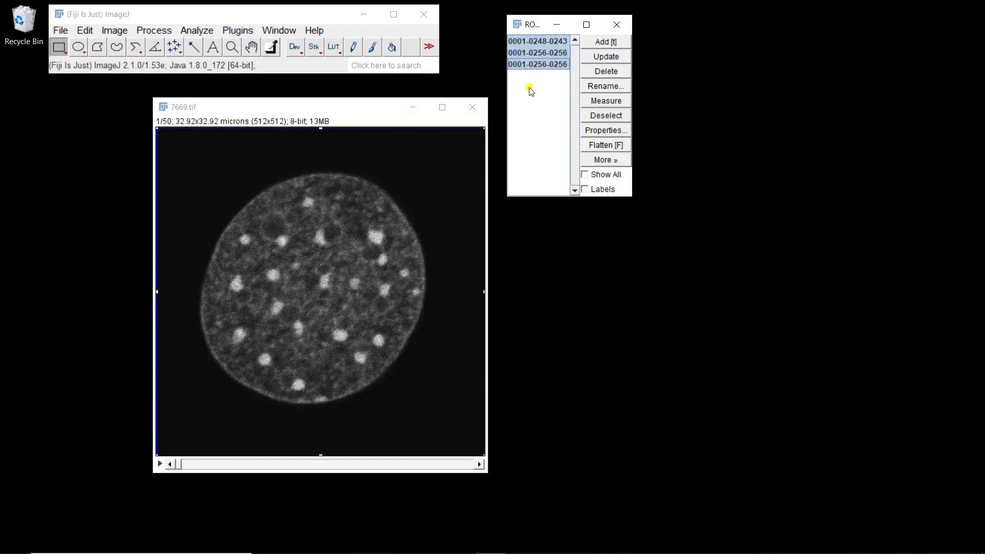
click(606, 101)
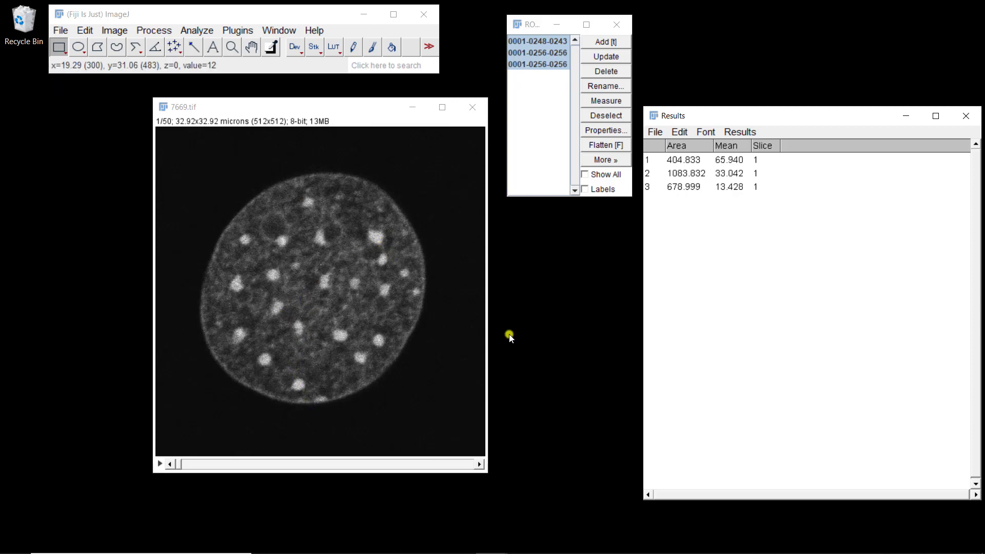
click(967, 117)
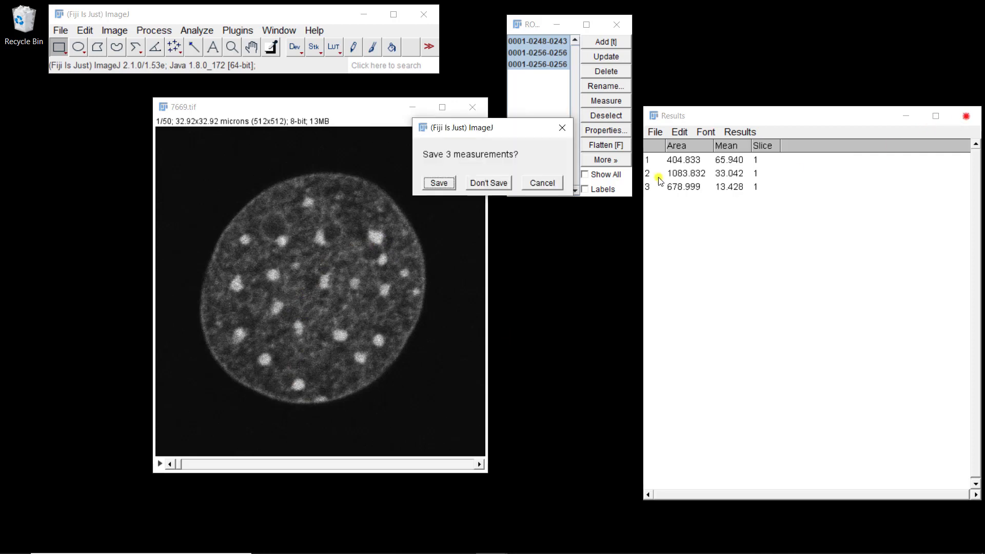
click(483, 183)
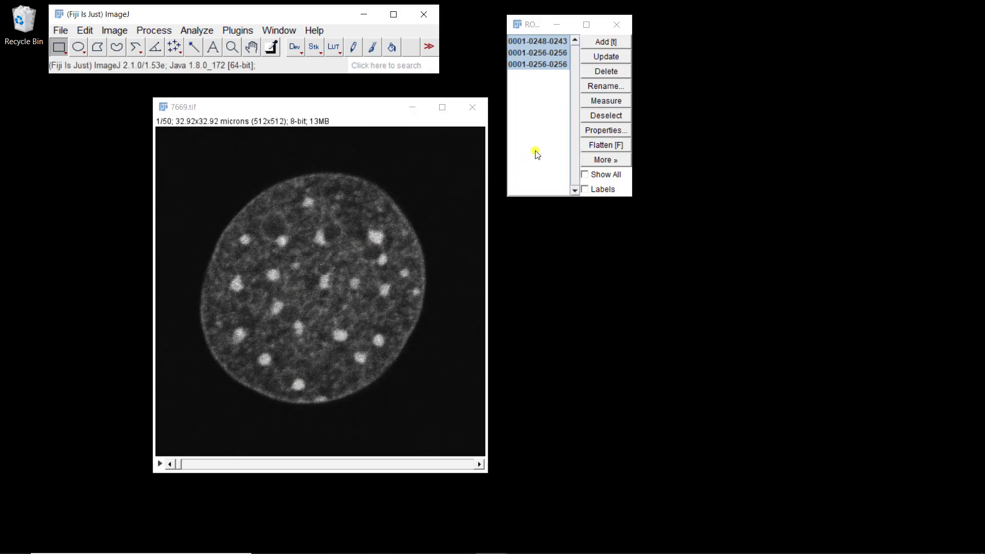
- Delete all ROIs from the ROI Manager
click(602, 71)
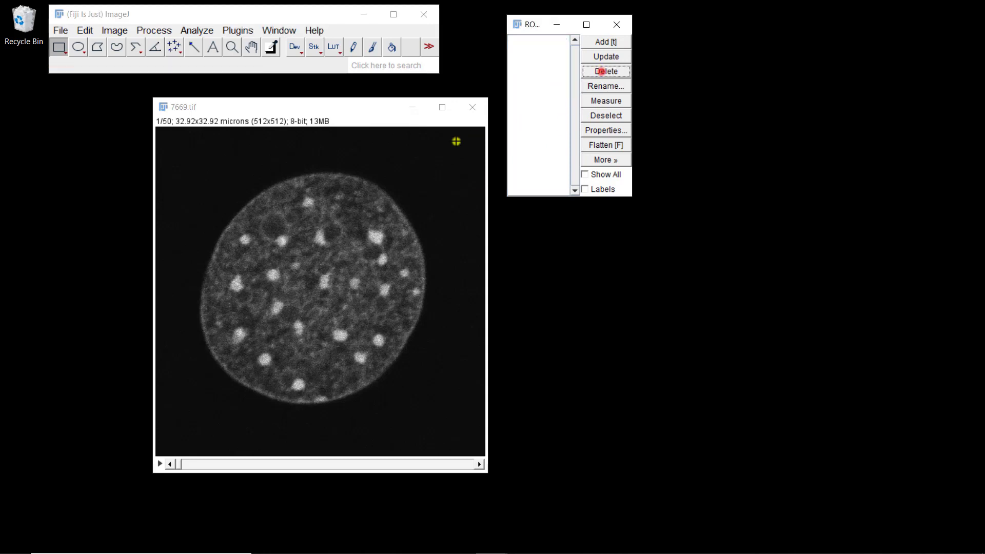
click(317, 108)
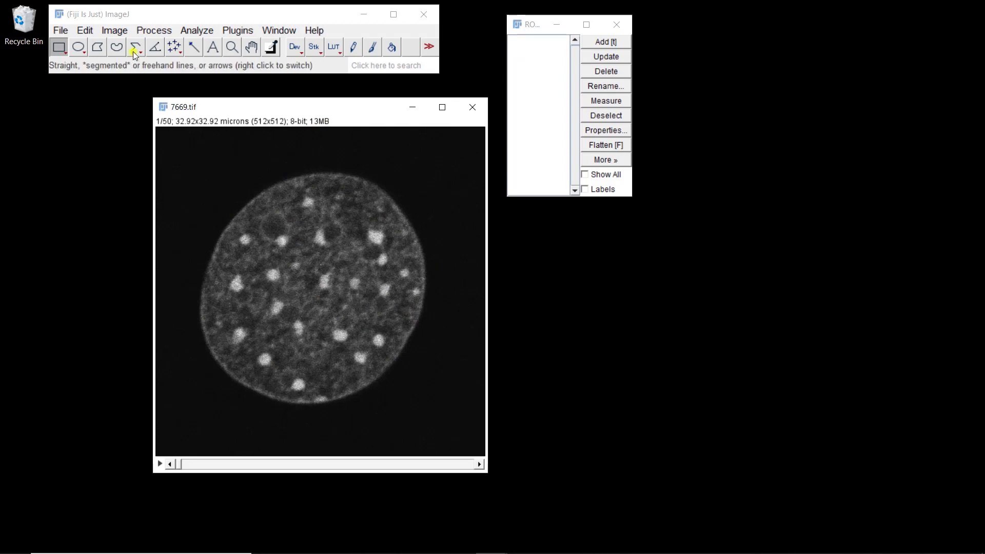
- Apply a Median filter with radius 2.0 pixels to all slices of the stack
click(156, 31)
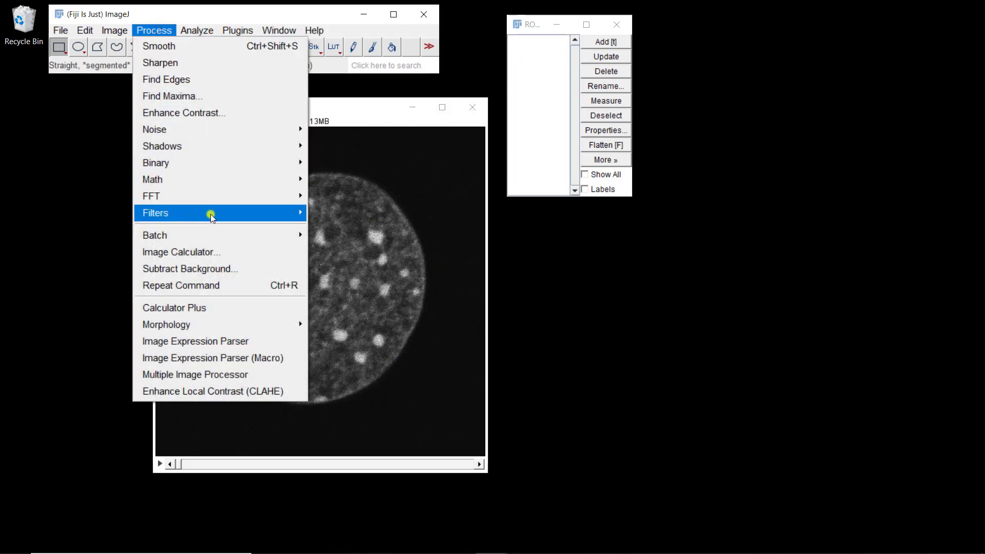
mouse_move(211, 213)
click(343, 246)
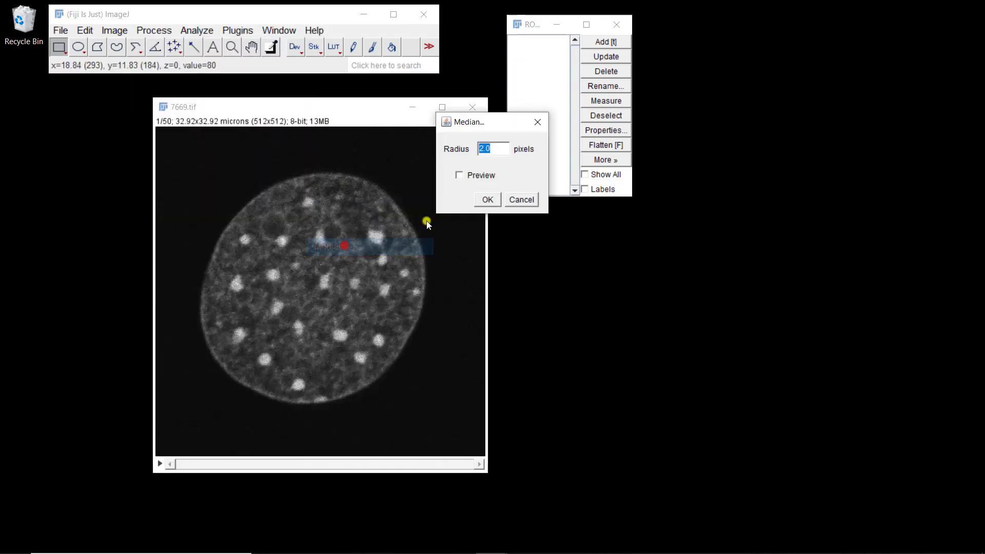
click(486, 199)
click(464, 192)
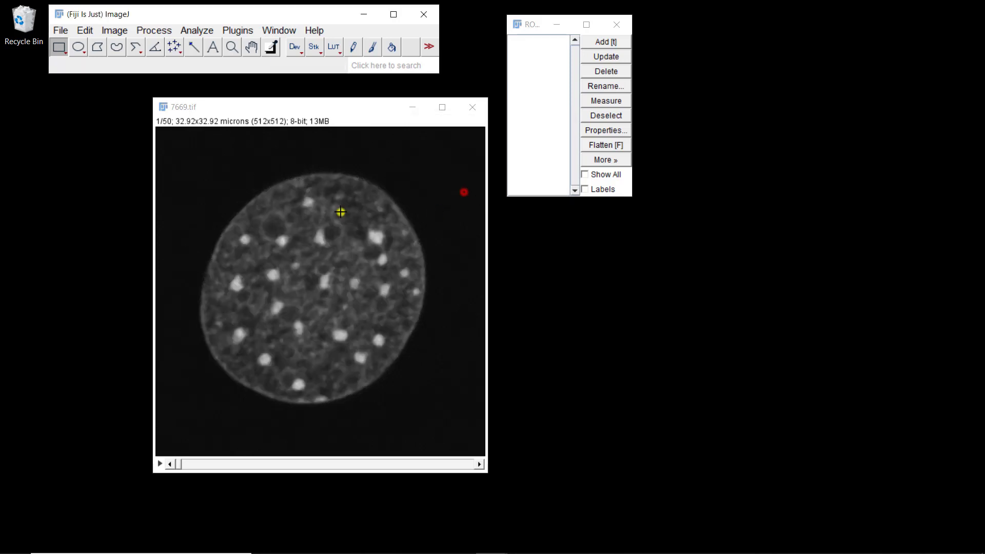
- Threshold the stack with the Huang method on a dark background and convert it to a binary mask
click(111, 33)
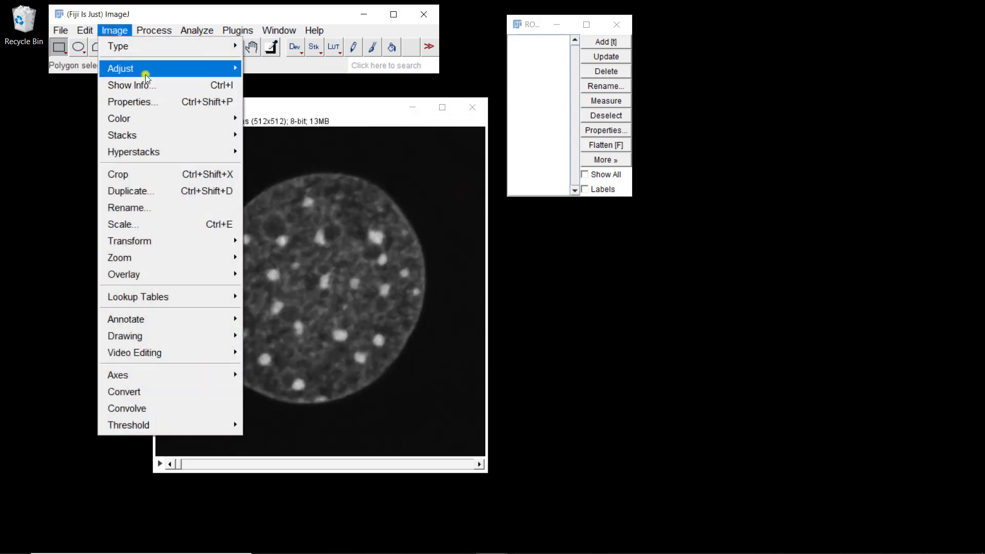
mouse_move(228, 63)
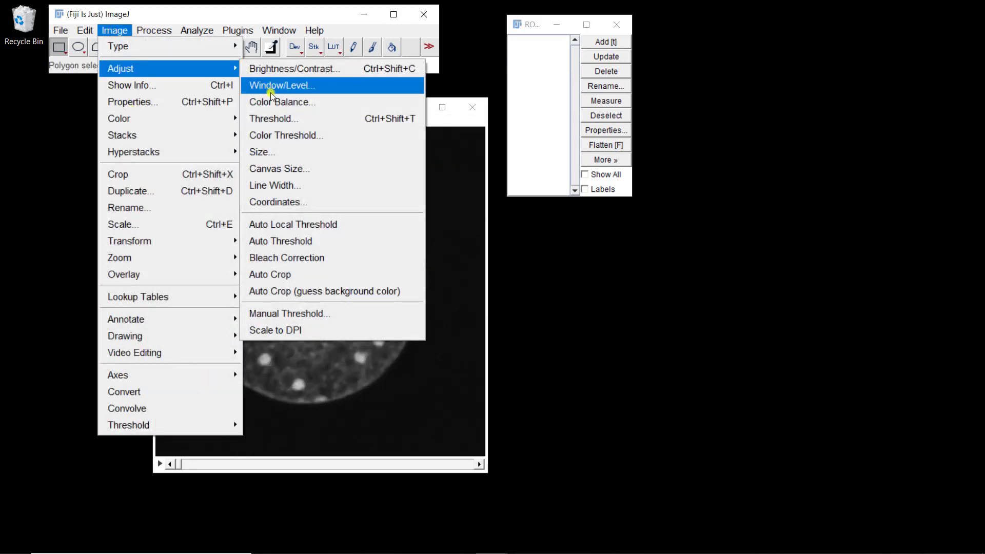
click(269, 120)
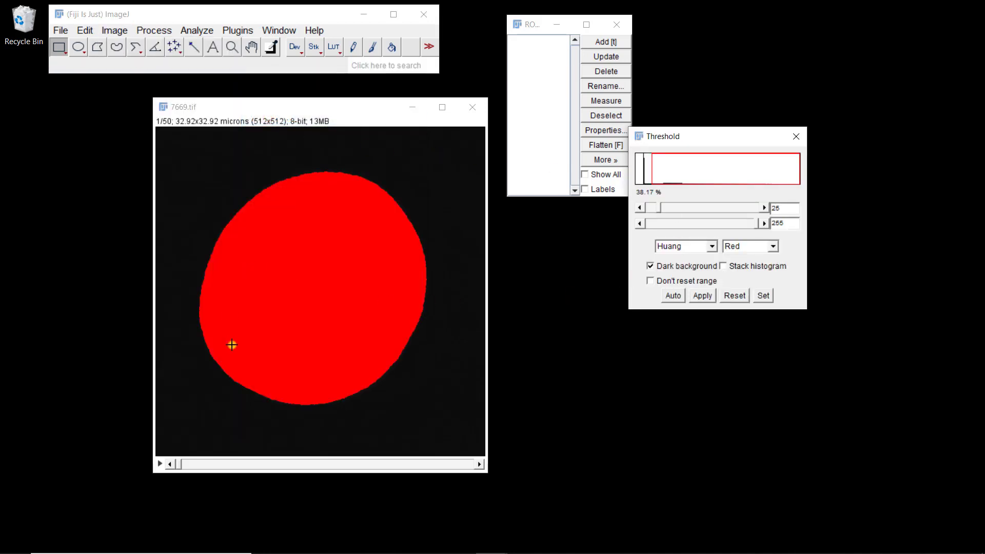
click(703, 296)
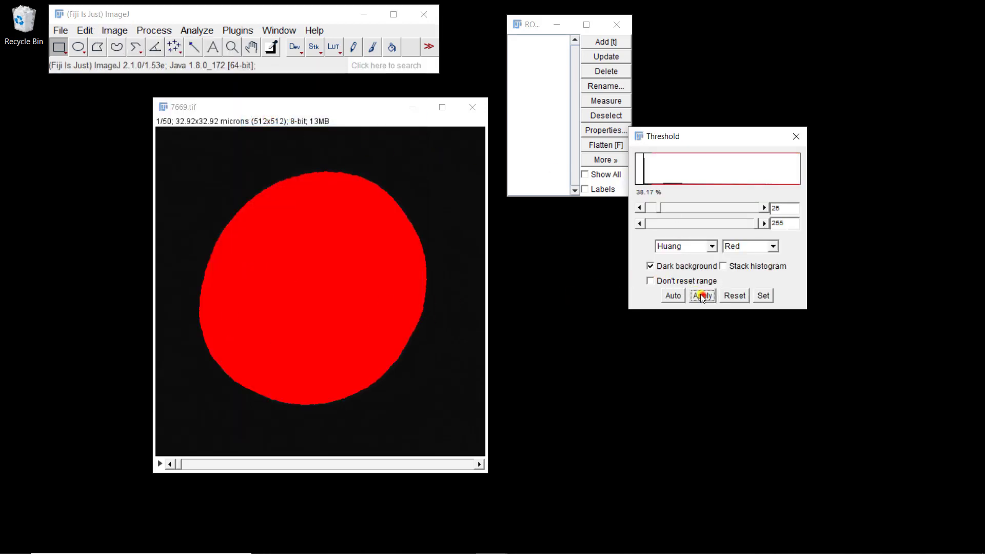
click(510, 248)
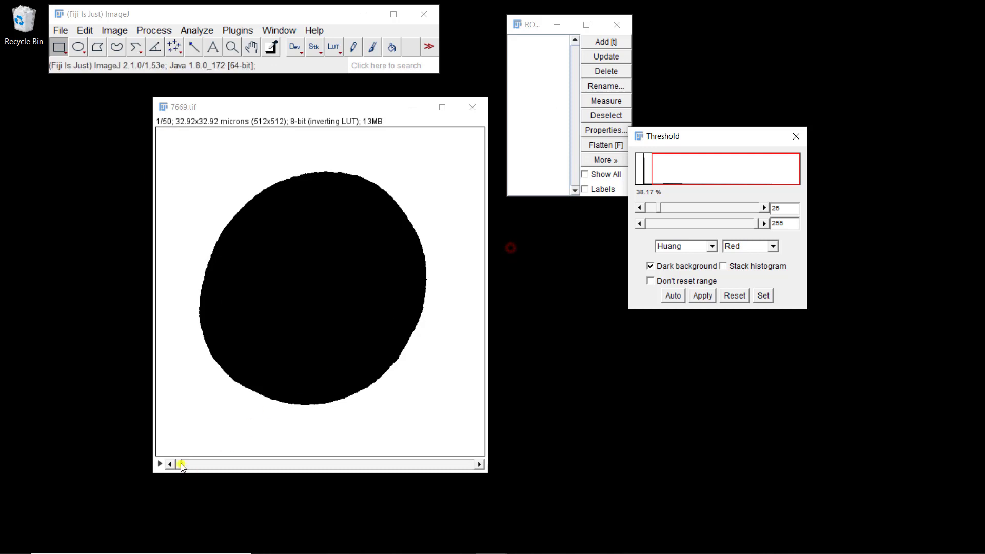
- Fill holes in the binary mask for all slices of the stack
drag(180, 461, 192, 460)
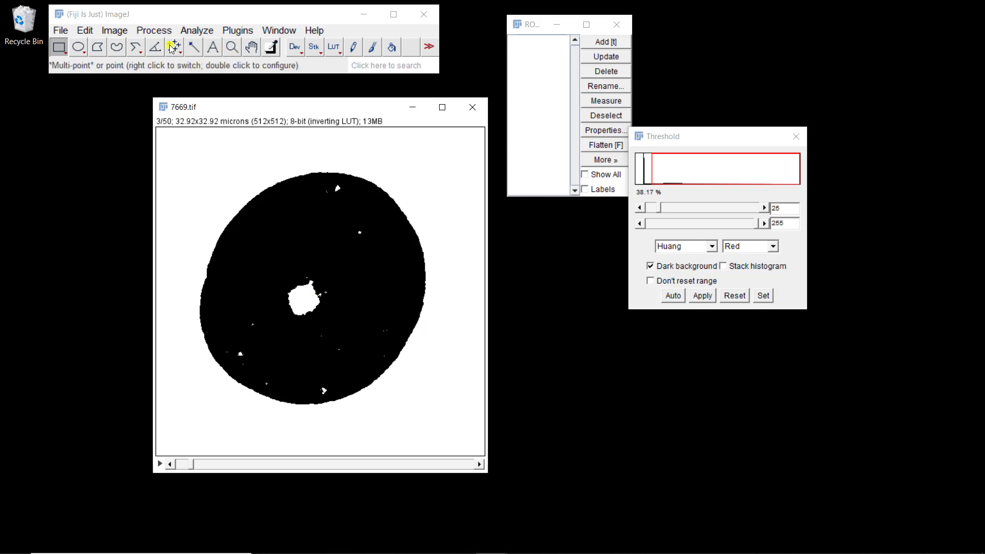
click(122, 28)
mouse_move(150, 31)
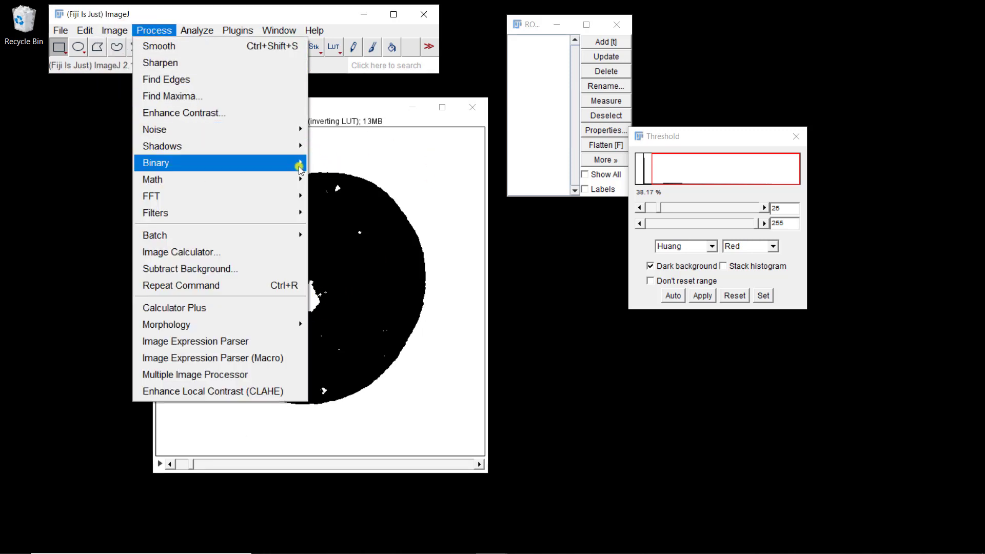
mouse_move(299, 166)
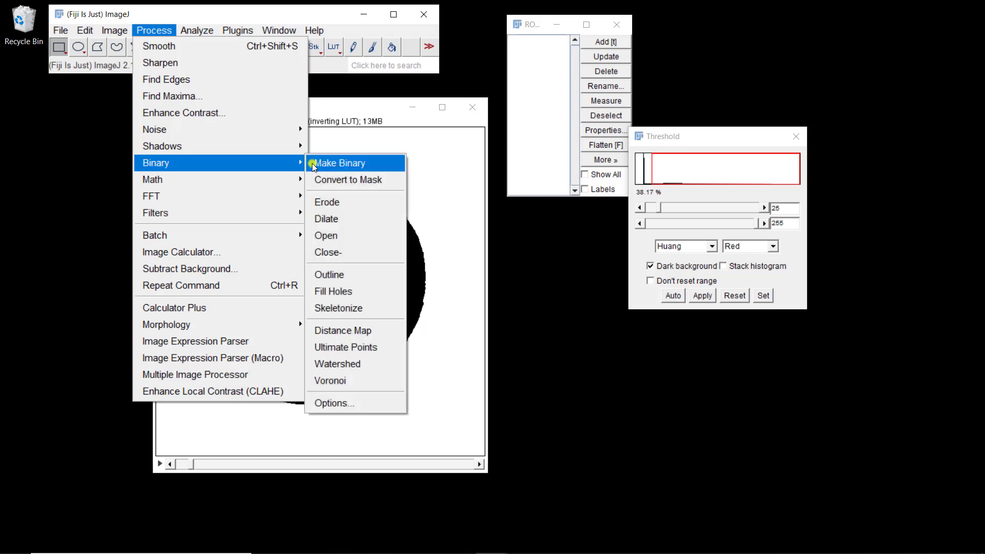
click(331, 290)
click(458, 192)
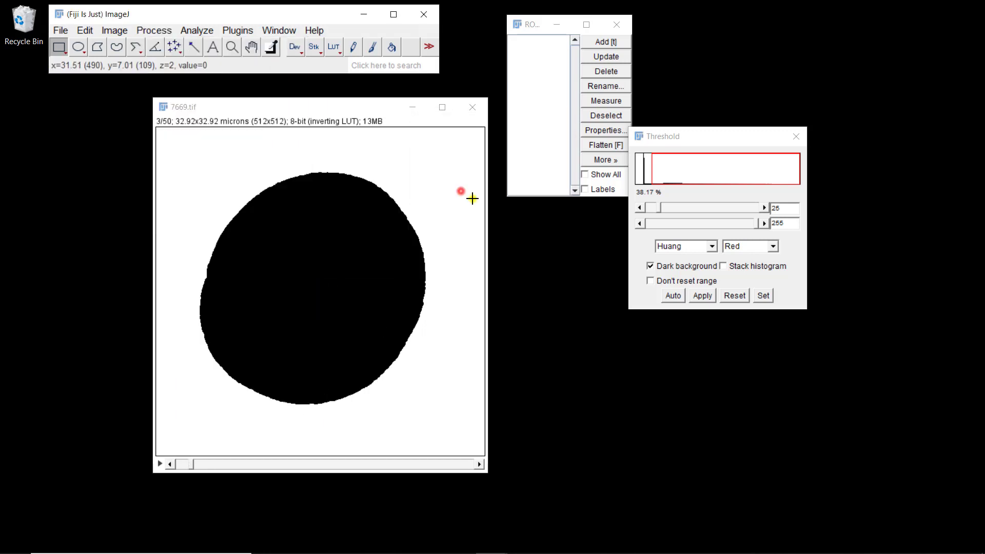
- Run Analyze Particles on all slices, adding every nucleus outline to the ROI Manager
drag(194, 464, 158, 431)
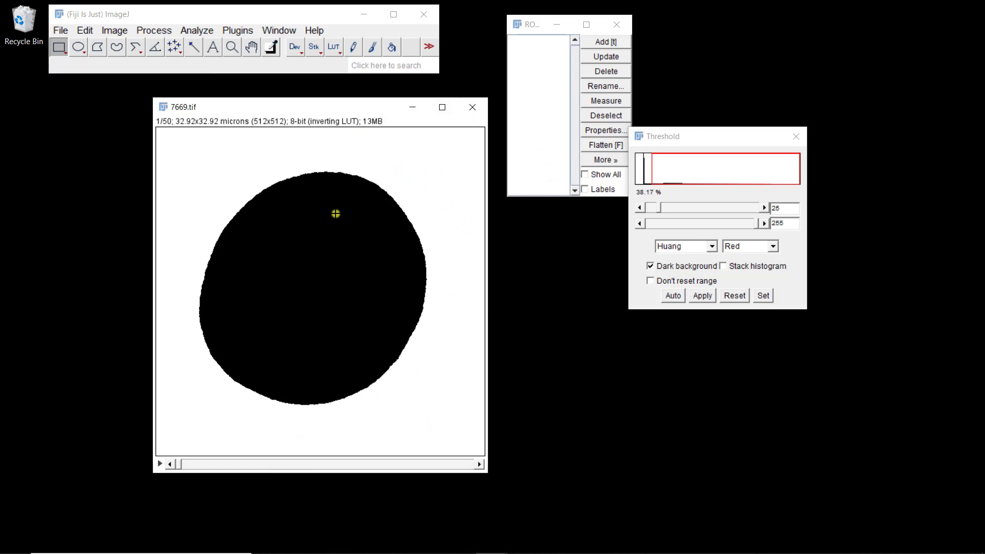
click(197, 30)
click(218, 63)
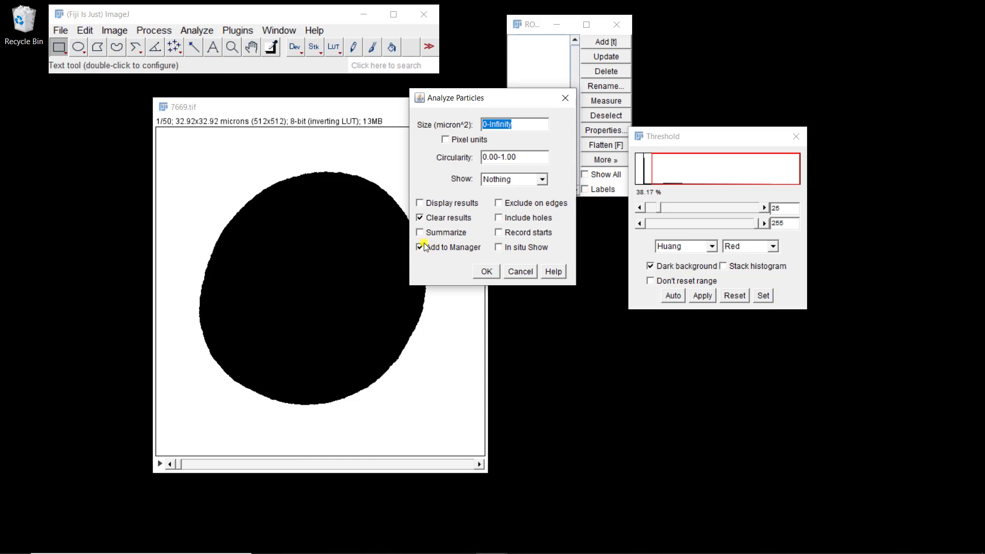
click(486, 272)
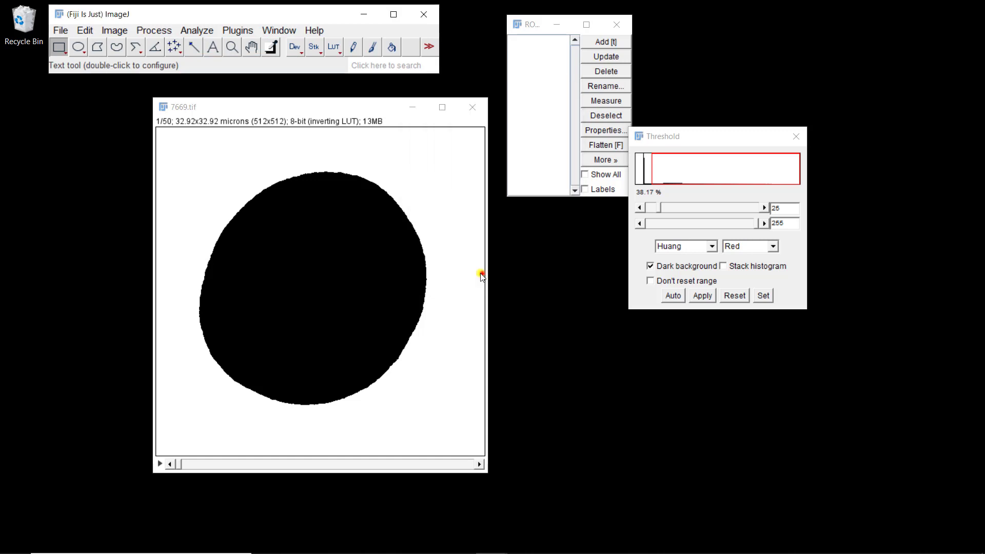
click(444, 178)
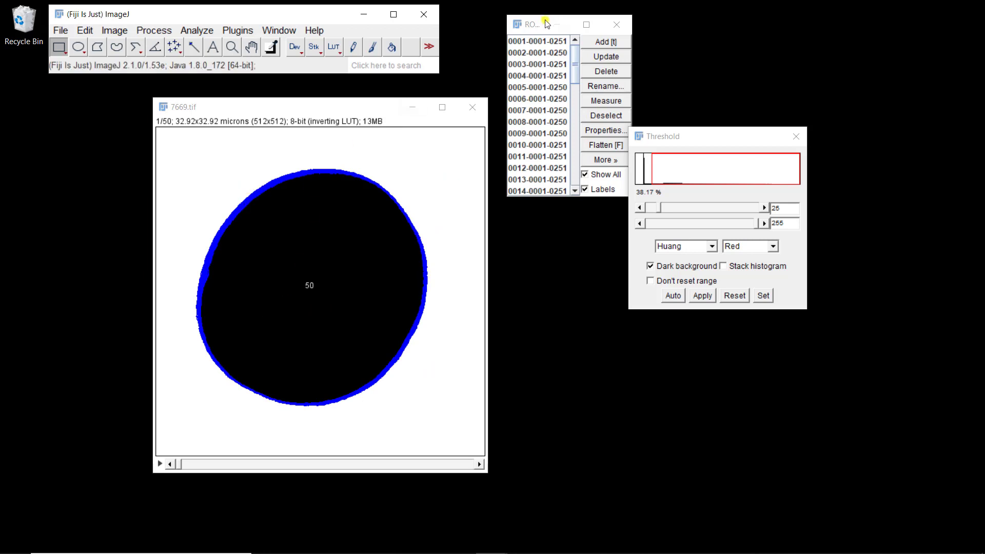
- Inspect the properties of the first and fifth ROIs in the ROI Manager
click(535, 41)
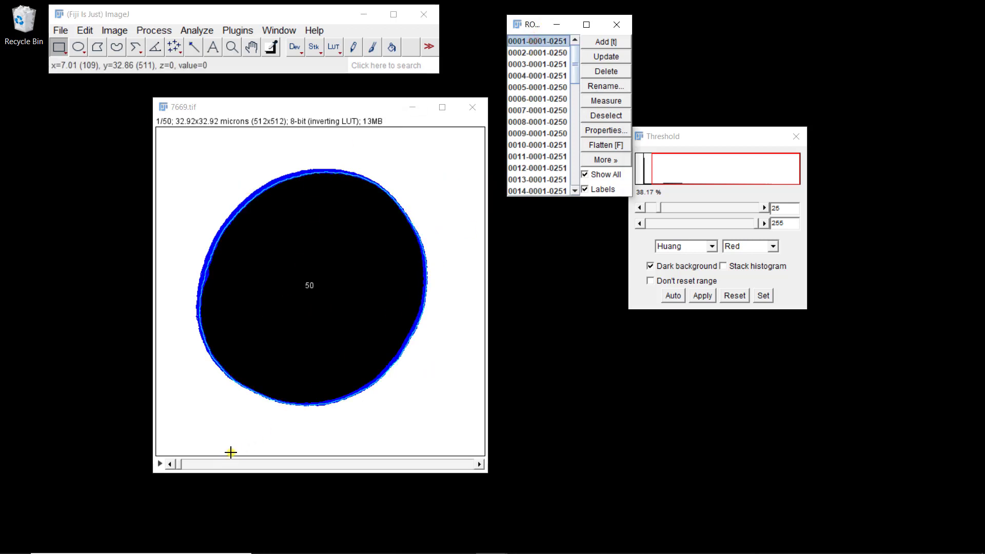
click(543, 53)
click(536, 41)
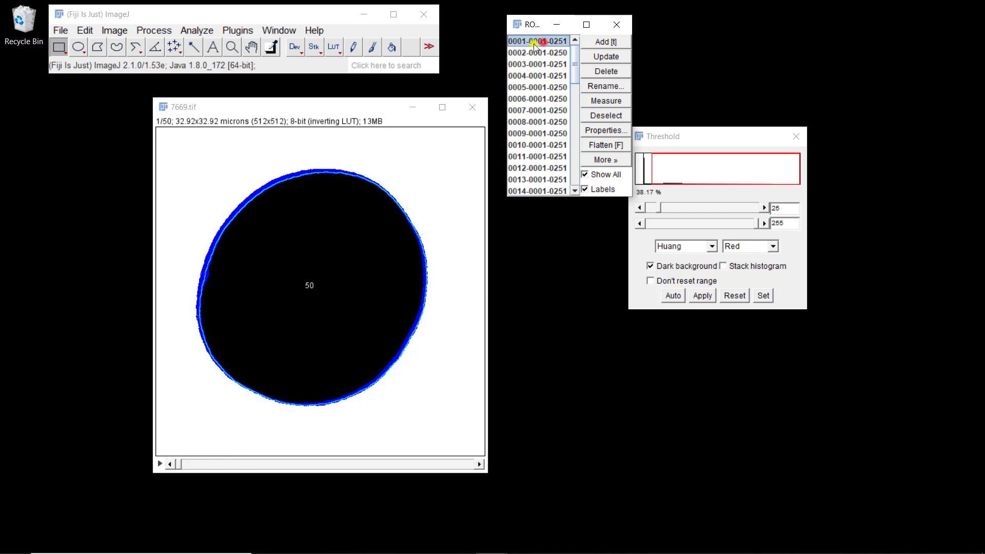
click(601, 130)
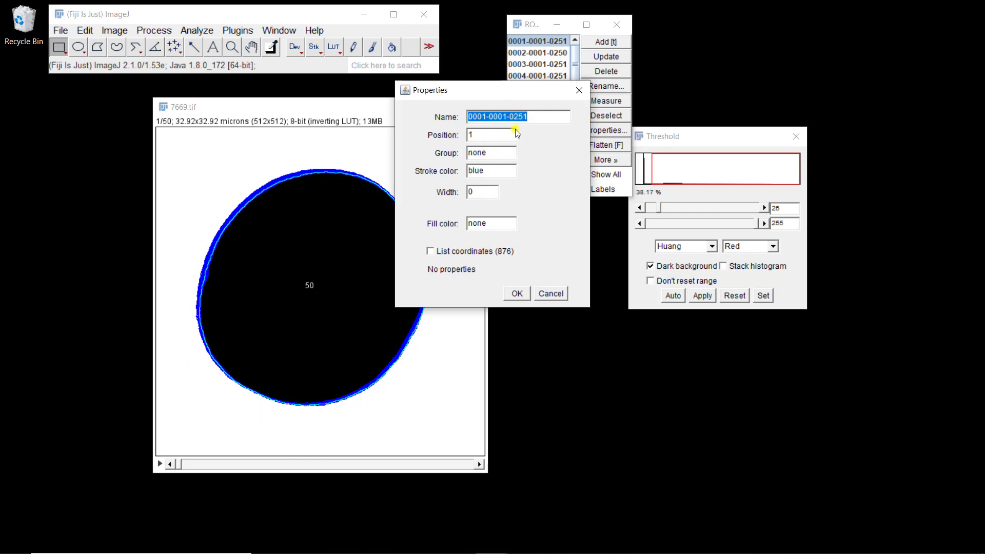
click(527, 290)
click(532, 87)
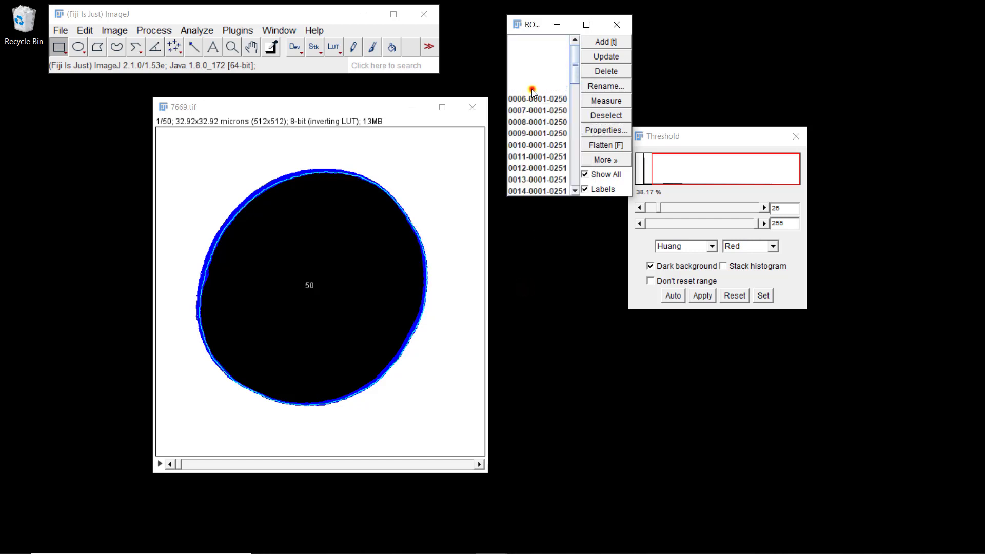
click(606, 131)
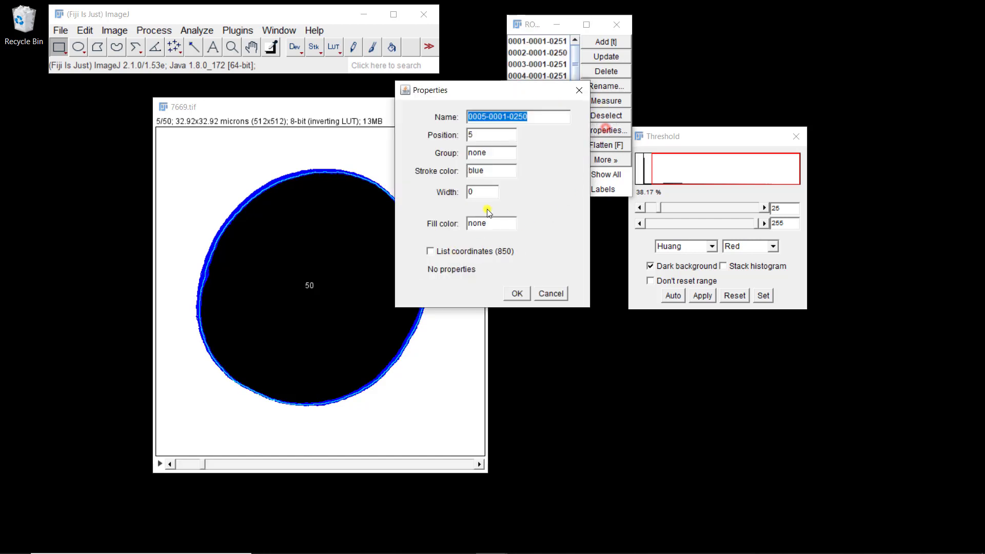
click(517, 294)
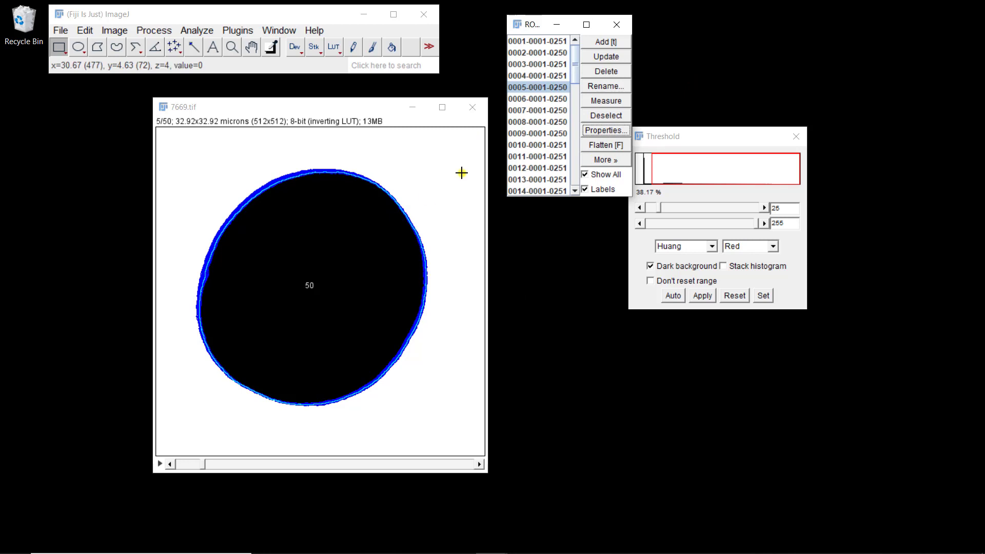
- Reopen the original 7669 image and show all ROIs as an overlay on it
key(ctrl+o)
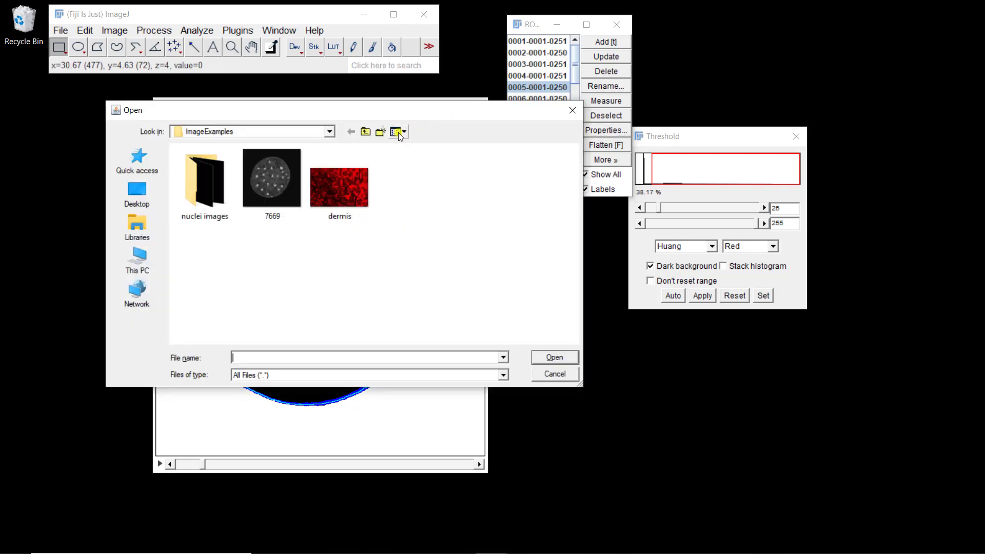
double_click(277, 183)
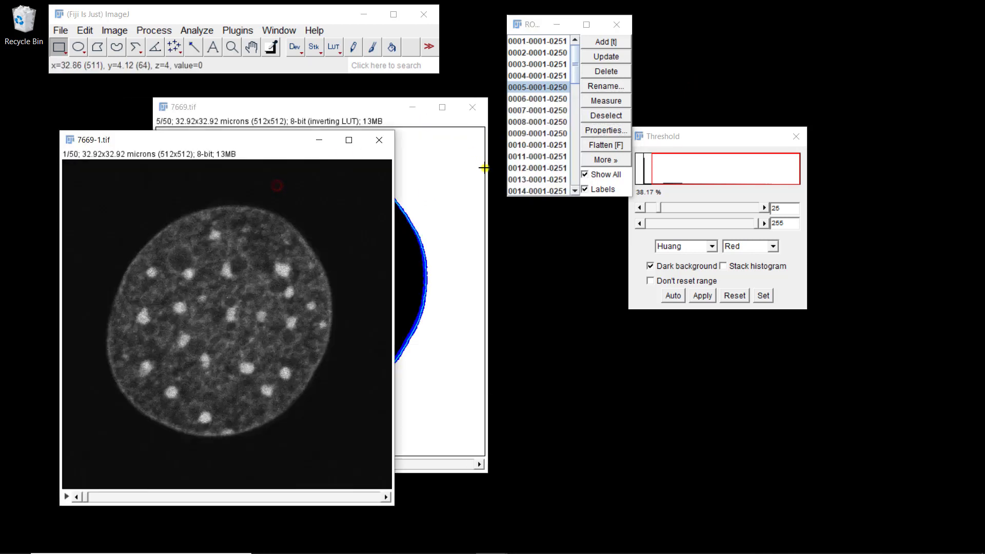
click(605, 175)
click(605, 175)
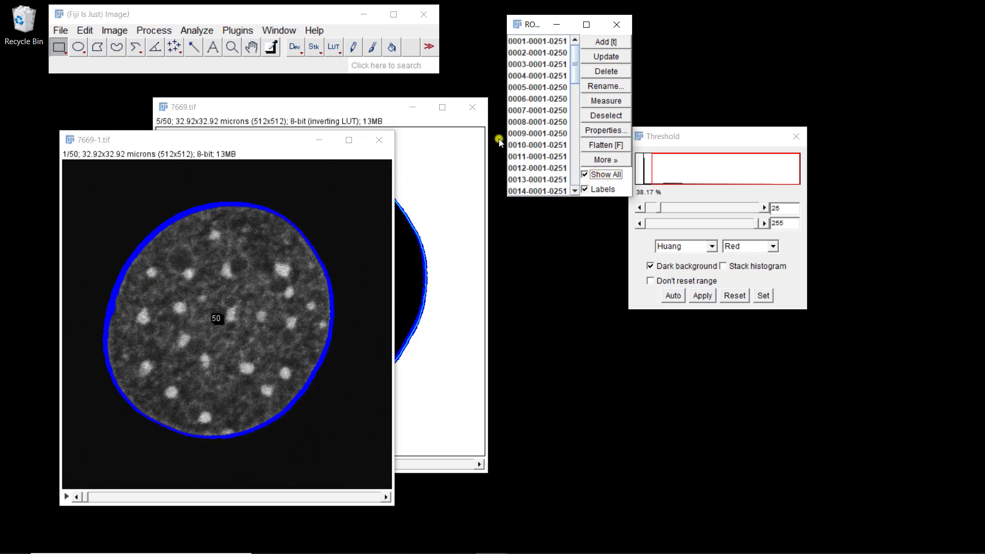
- Select all ROIs and measure them on the reopened image, reviewing the per-slice results
click(526, 121)
key(ctrl+a)
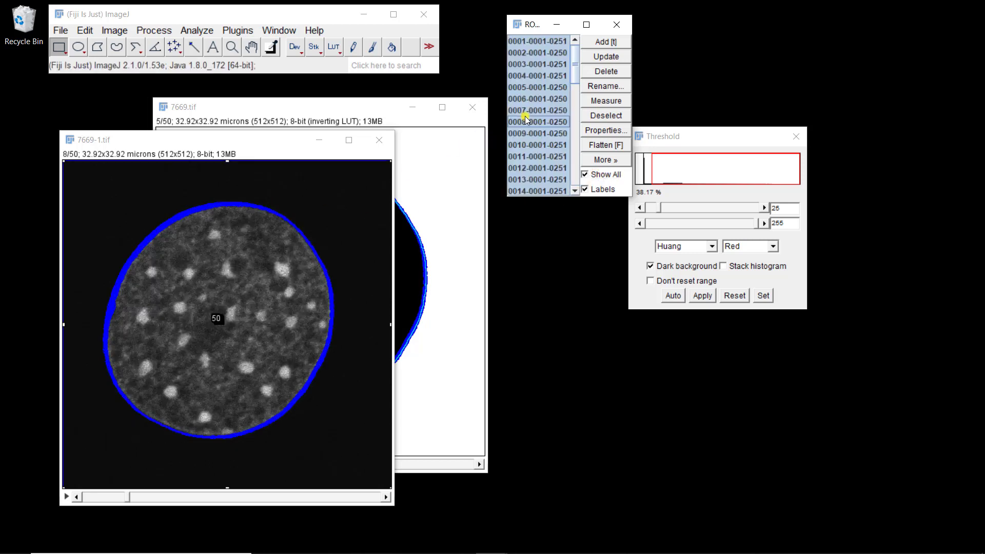
click(615, 102)
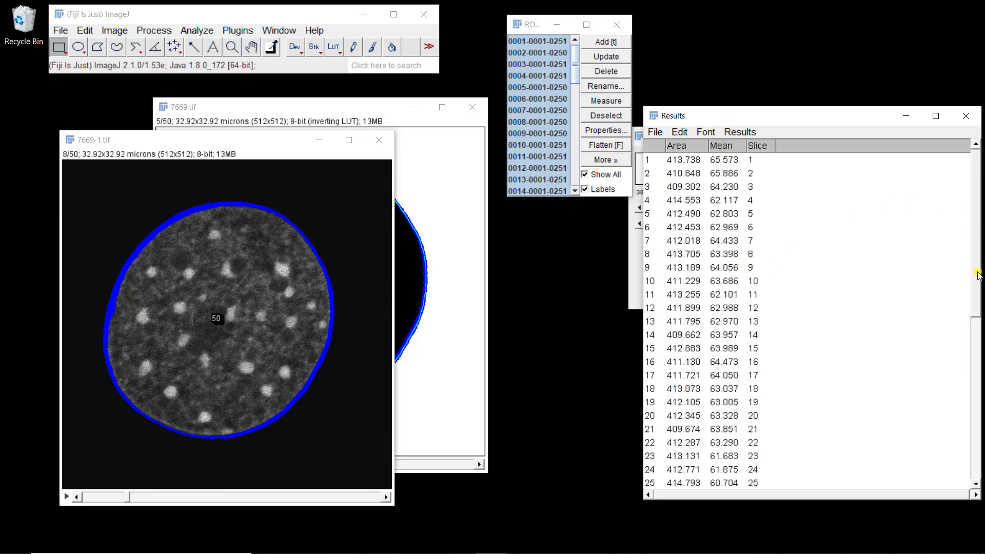
drag(977, 279, 964, 469)
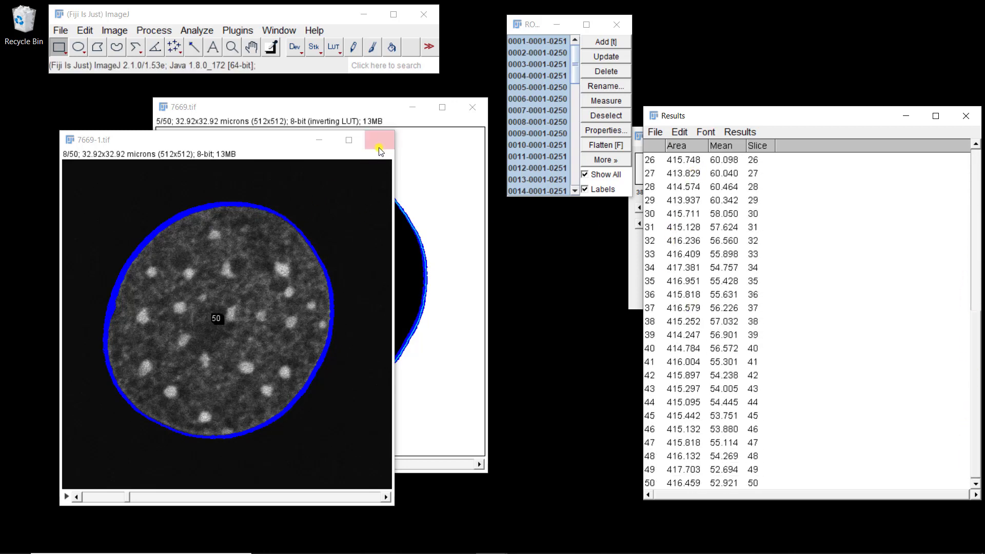
- Delete all ROIs and close the binary mask image without saving
click(605, 72)
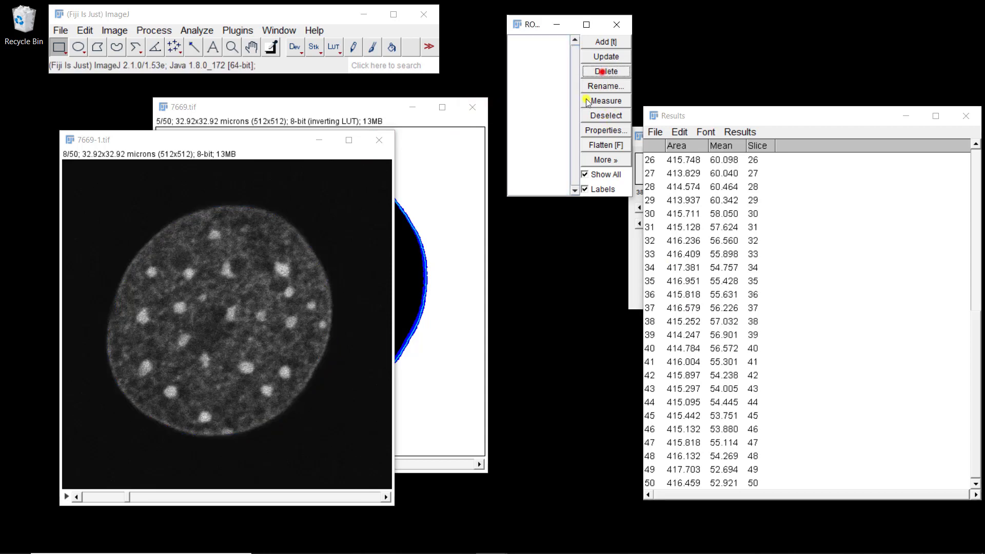
click(472, 107)
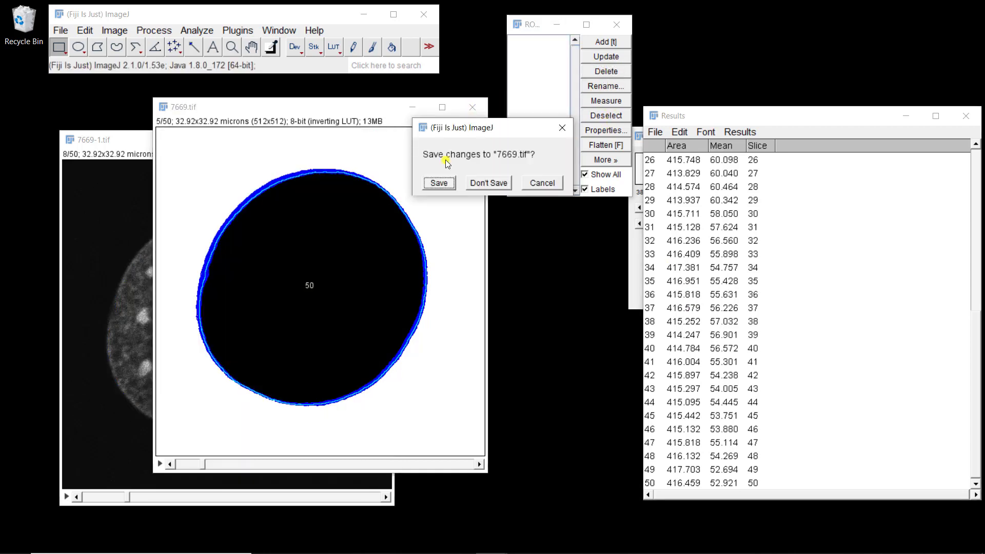
click(485, 184)
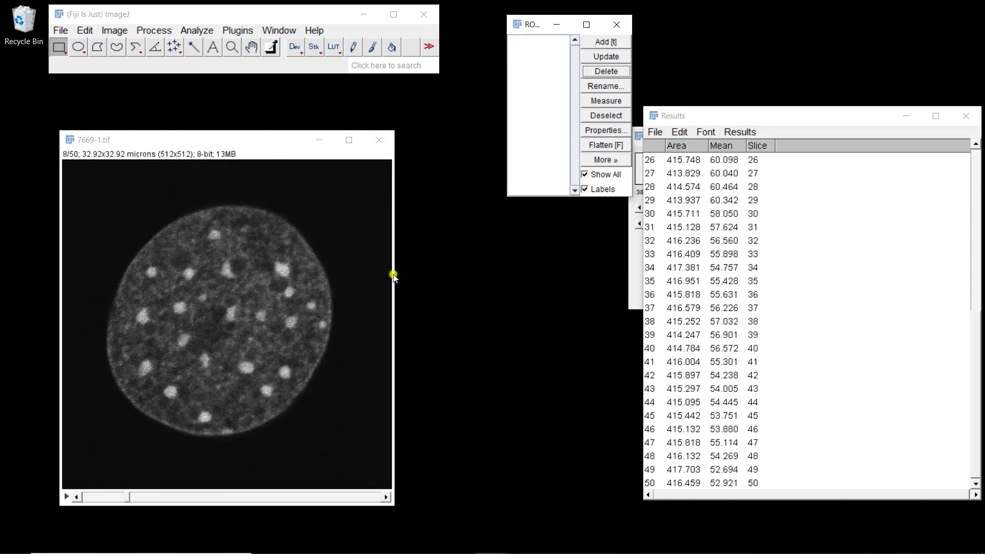
- Apply a Median filter to all slices of the reopened image
click(156, 28)
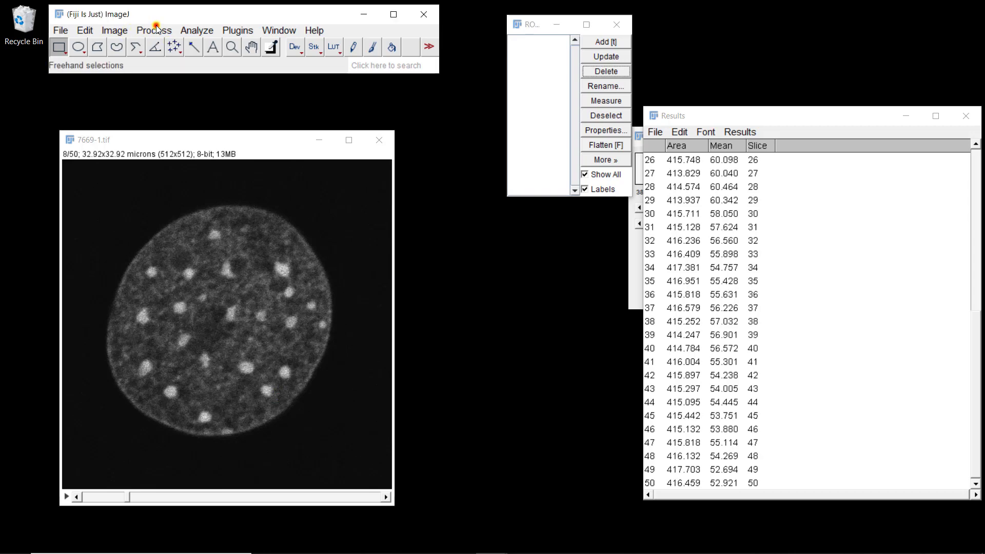
click(156, 30)
mouse_move(202, 212)
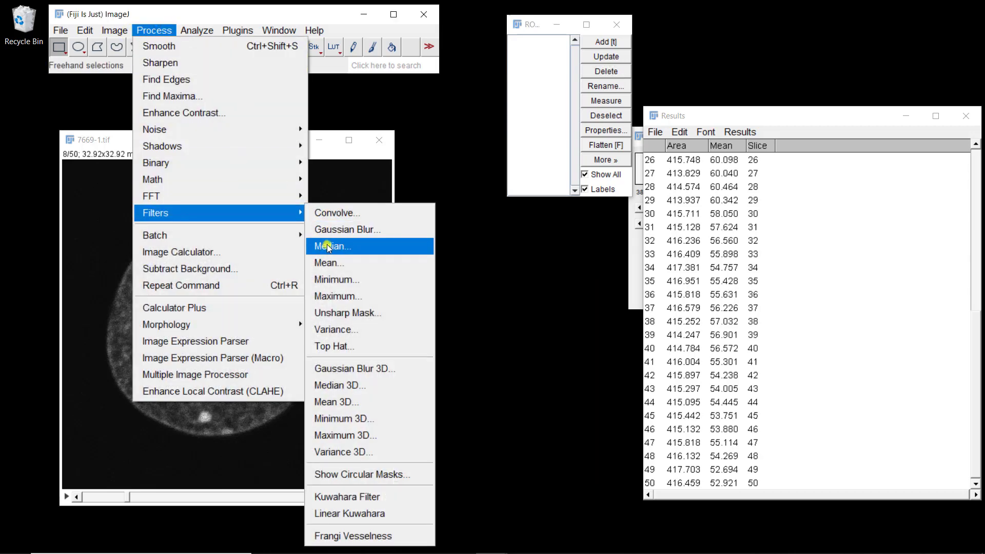
click(328, 245)
click(484, 197)
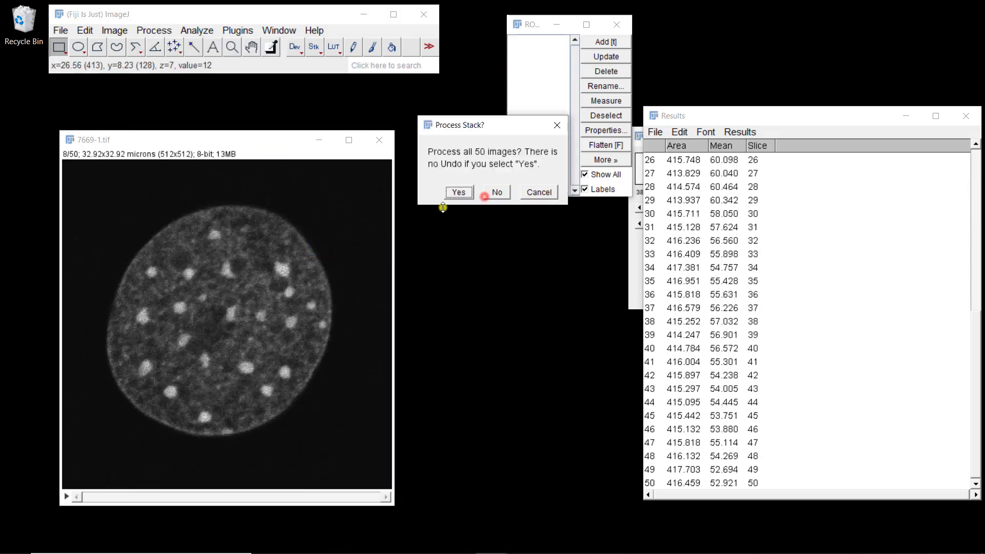
click(458, 192)
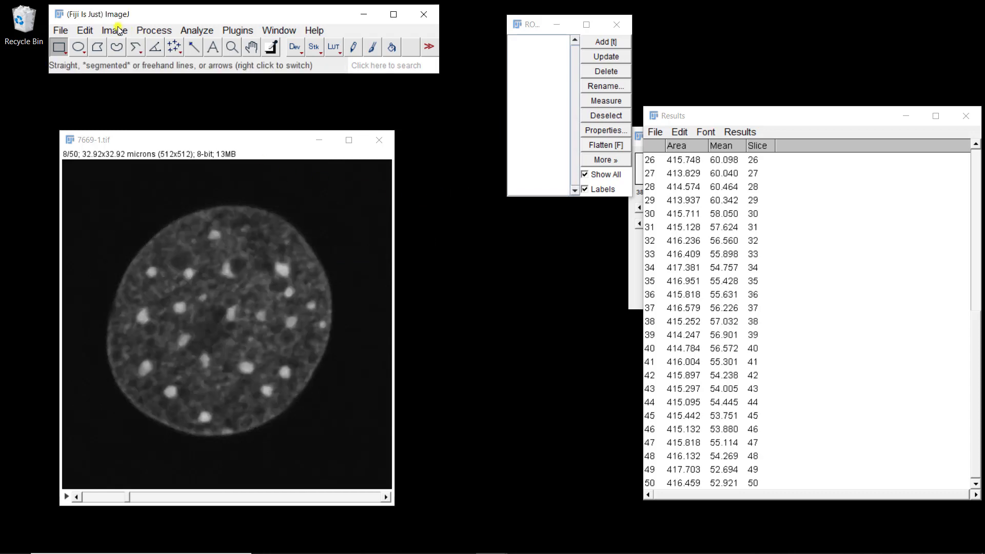
- Threshold the median-filtered stack with the Huang method and dark background off, converting all slices to binary
click(118, 31)
mouse_move(132, 68)
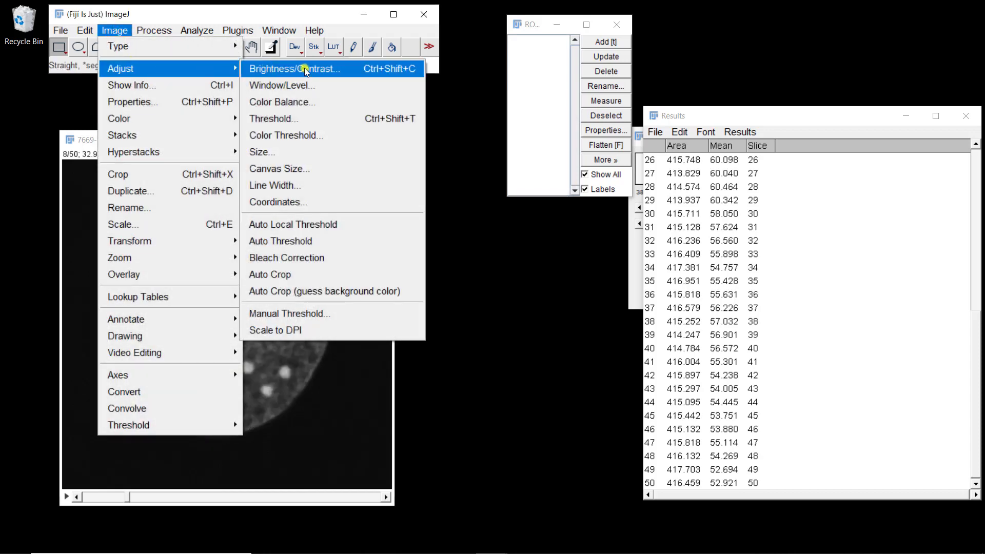
click(283, 118)
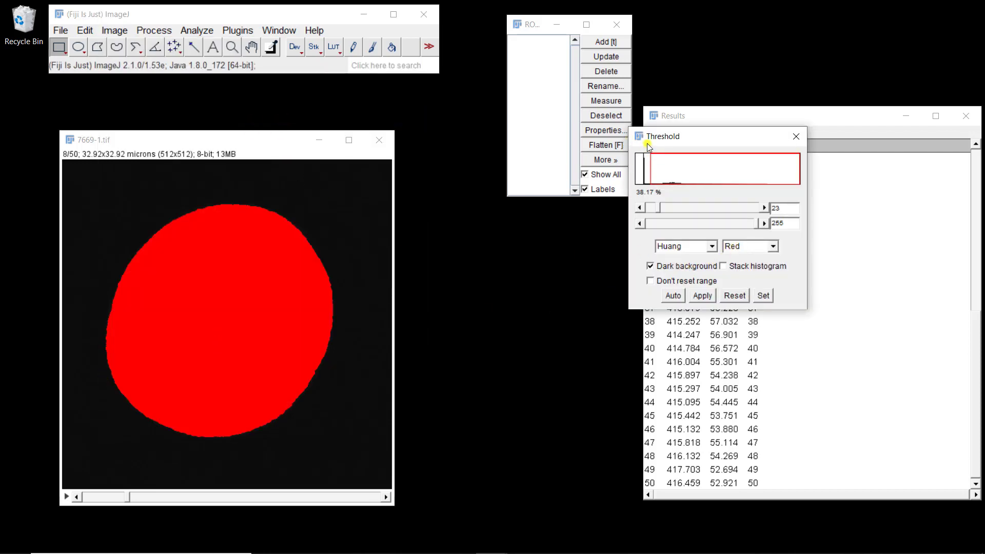
click(684, 266)
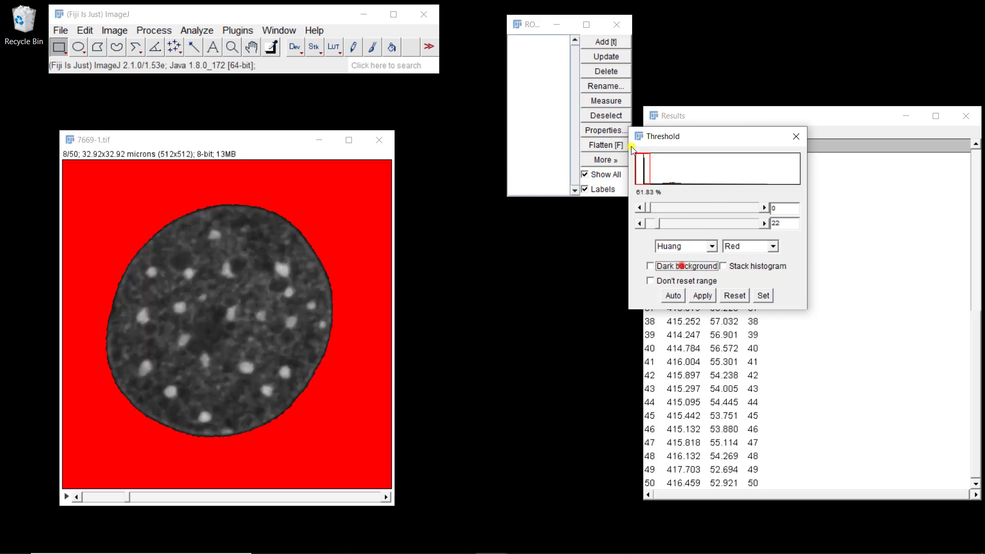
click(698, 294)
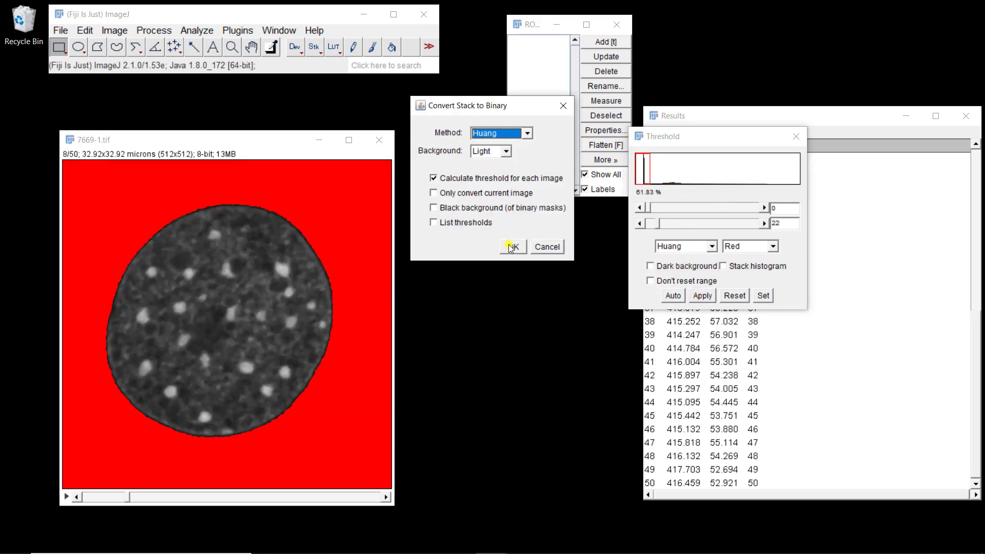
click(511, 247)
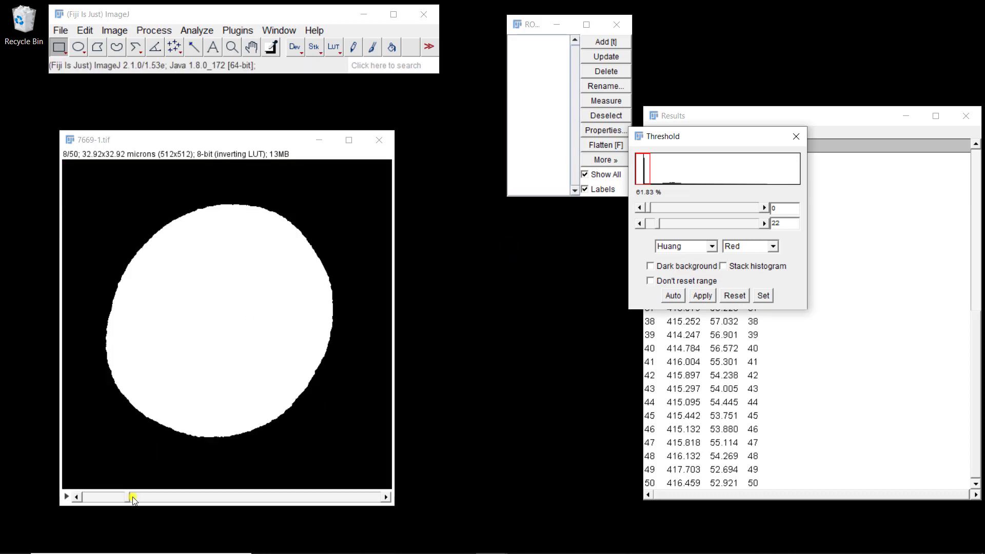
drag(128, 497, 99, 490)
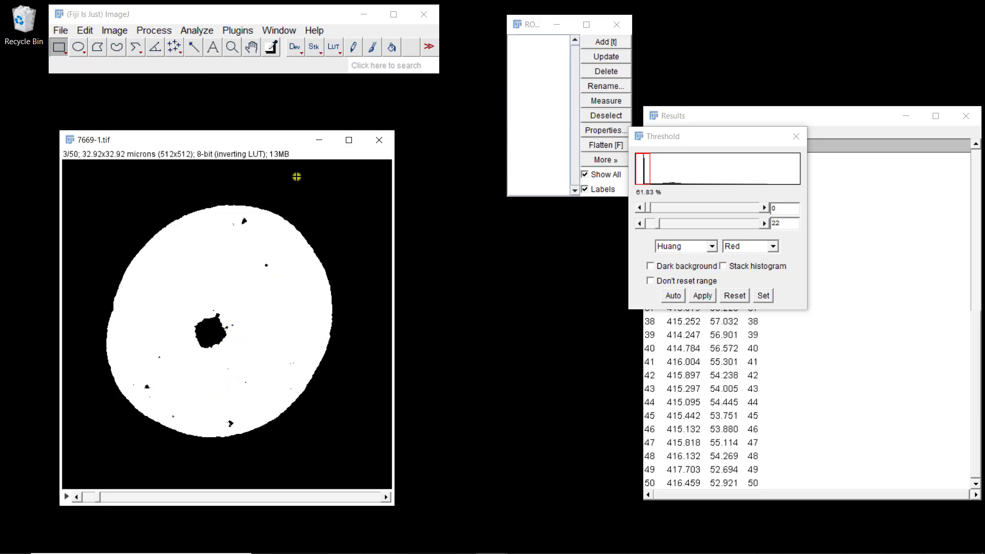
- Close the binary stack without saving and reopen the 7669 image
click(378, 140)
click(492, 181)
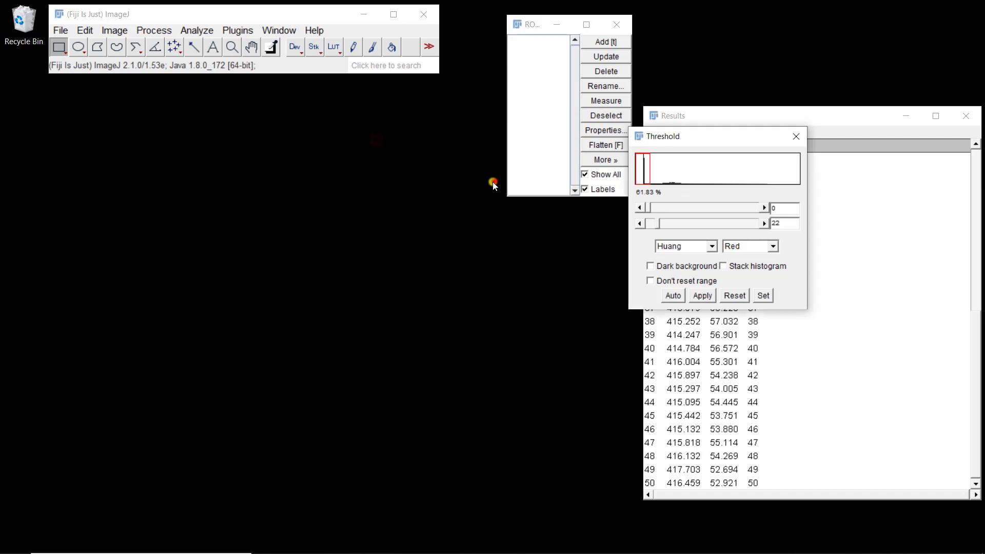
key(ctrl+o)
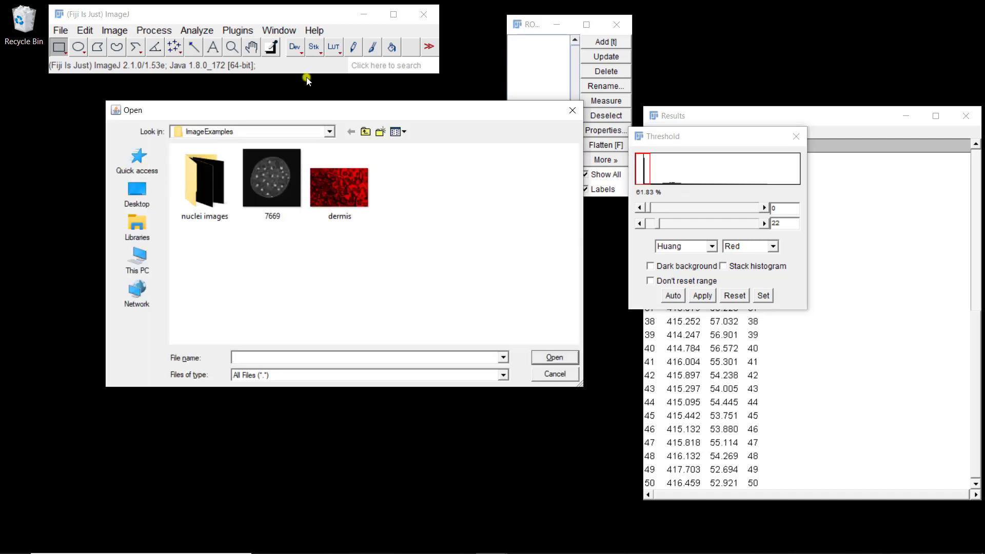
double_click(271, 194)
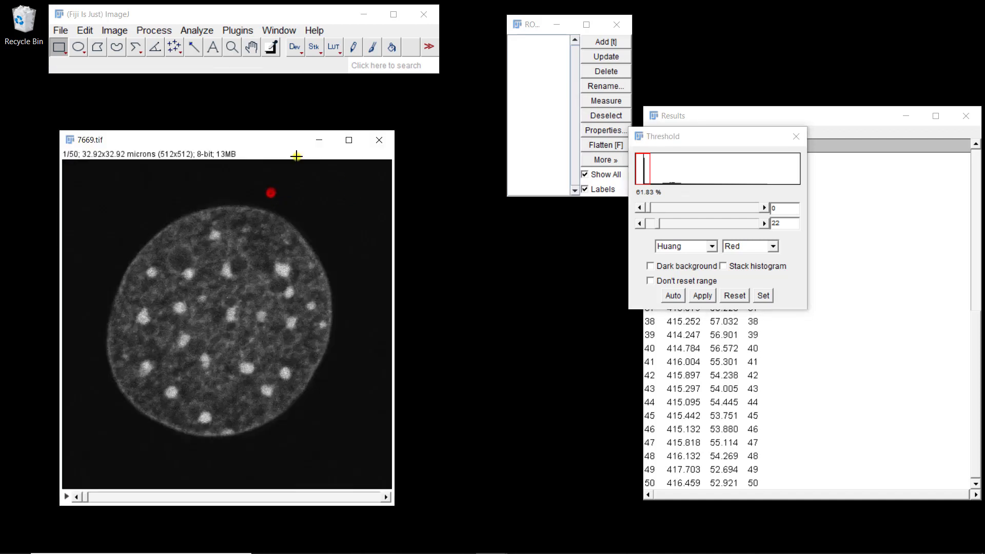
- Median-filter all 50 slices of the reopened 7669 image again
click(143, 32)
mouse_move(266, 213)
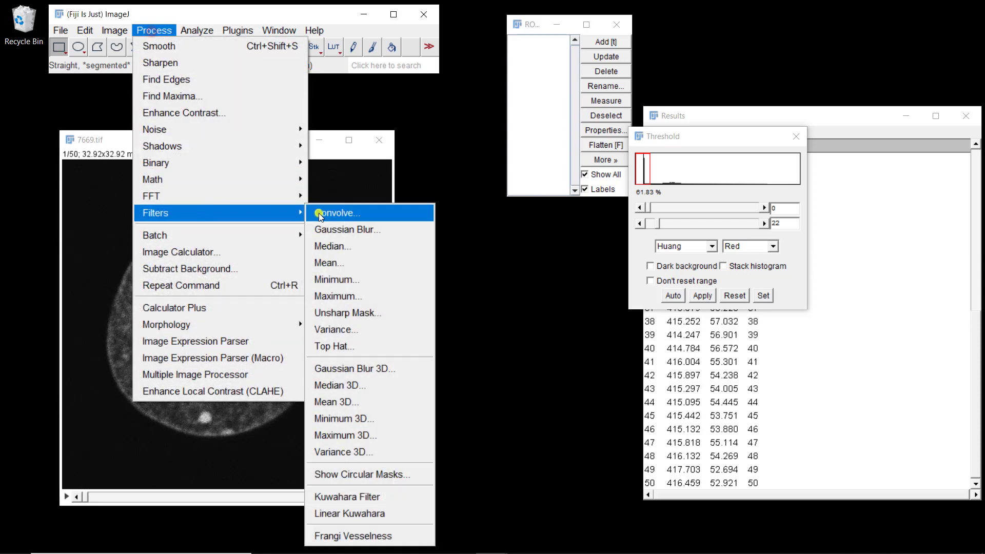
click(335, 246)
click(487, 200)
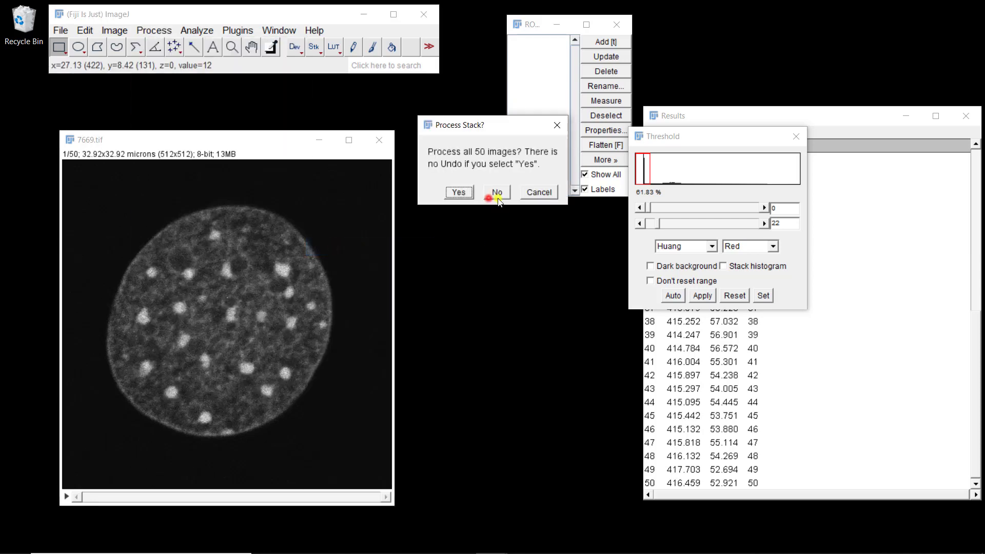
click(459, 193)
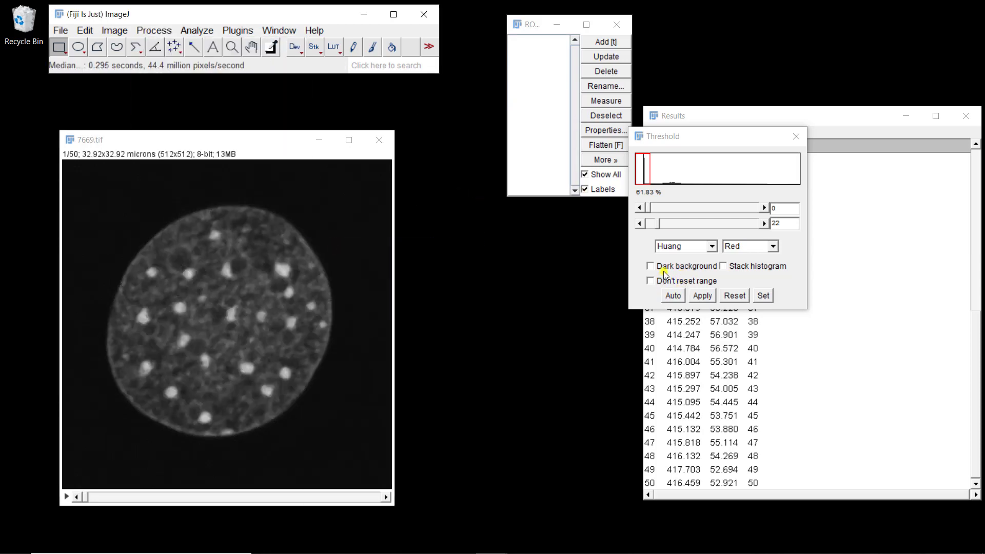
- Threshold the filtered stack with Huang and dark background on, converting every slice to binary
click(709, 136)
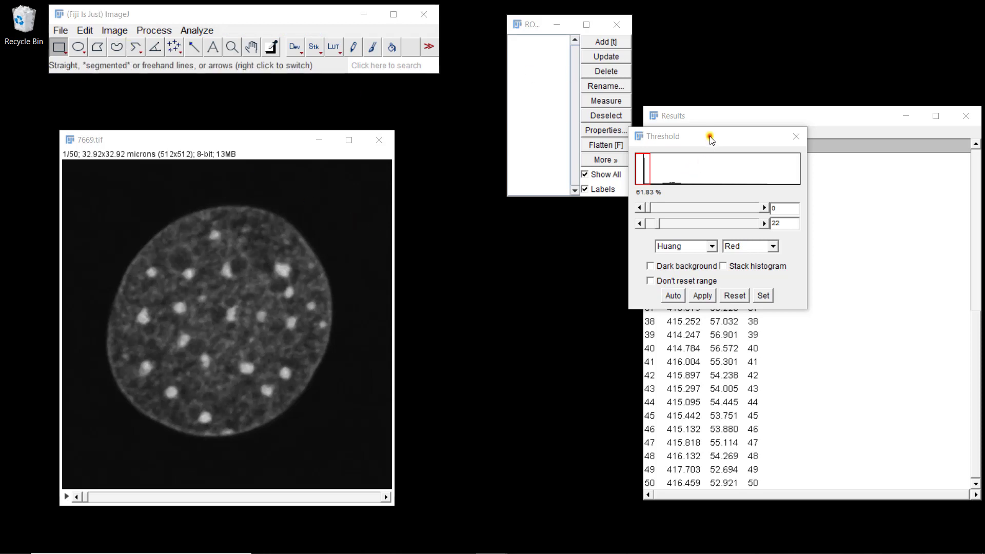
click(686, 266)
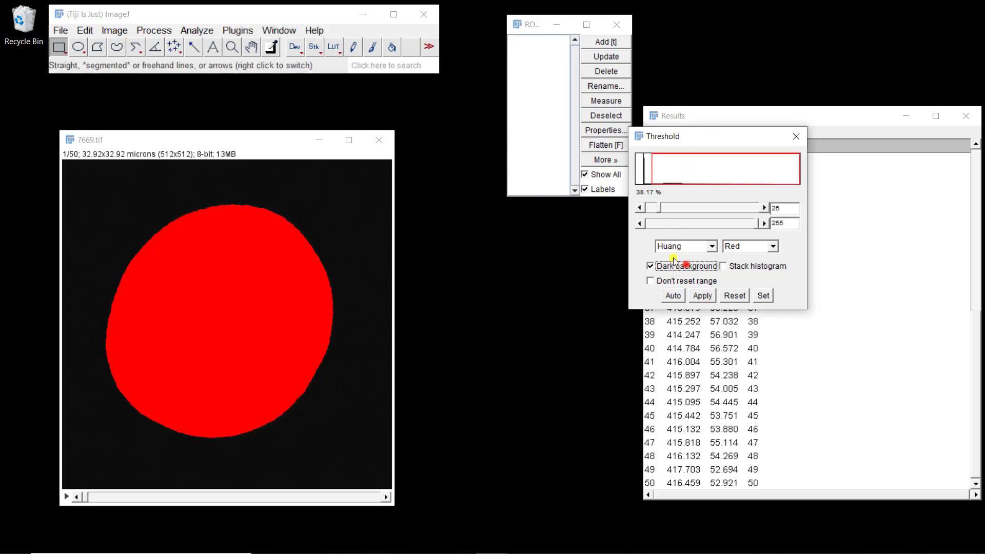
click(707, 297)
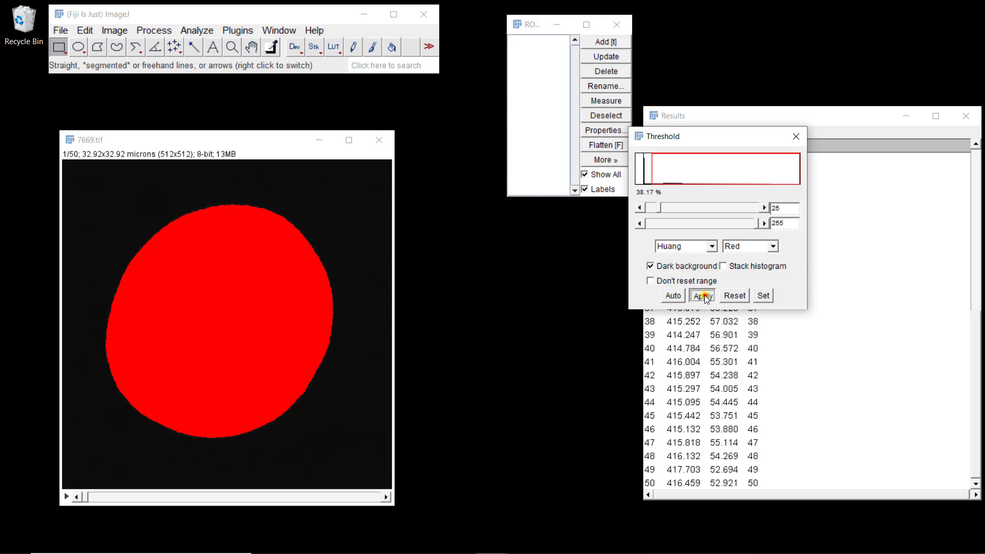
click(513, 247)
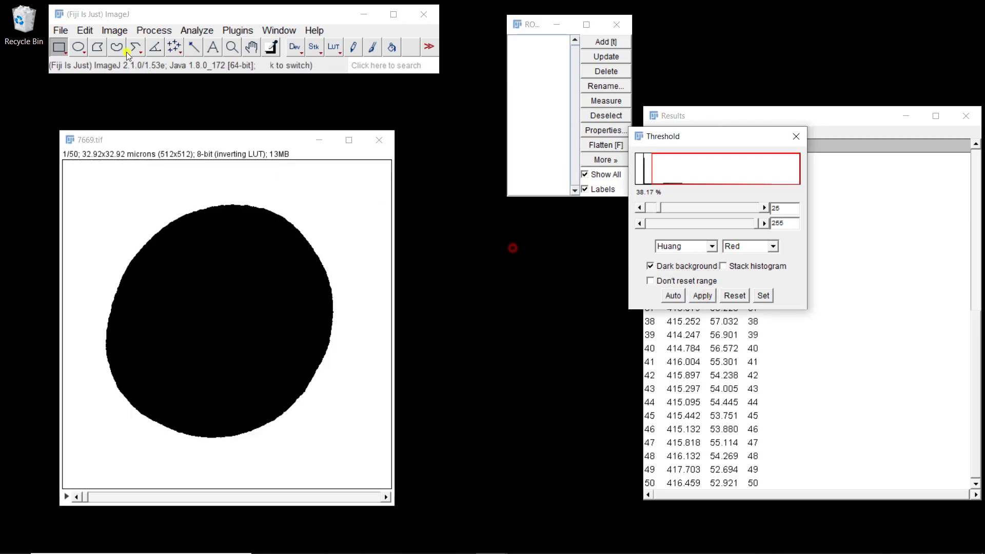
- Fill holes in the binary nucleus on all 50 slices
click(154, 32)
mouse_move(195, 161)
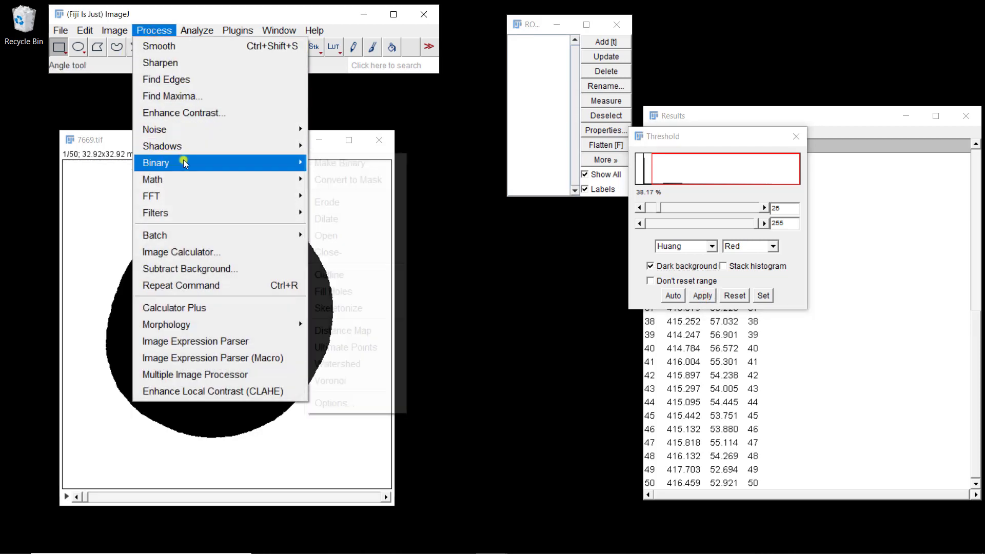
click(334, 291)
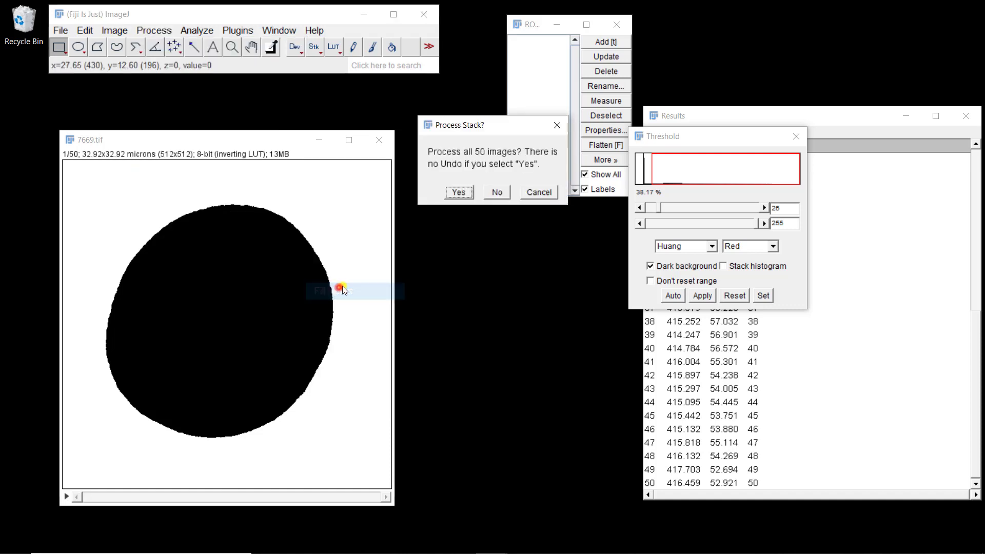
click(457, 189)
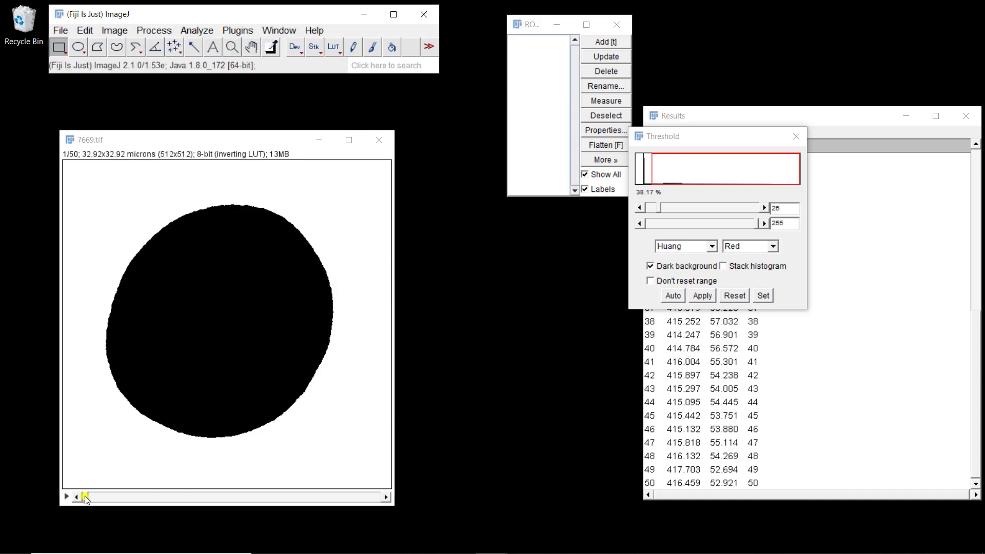
- Invert all slices of the binary stack so the nucleus is white
drag(82, 496, 130, 479)
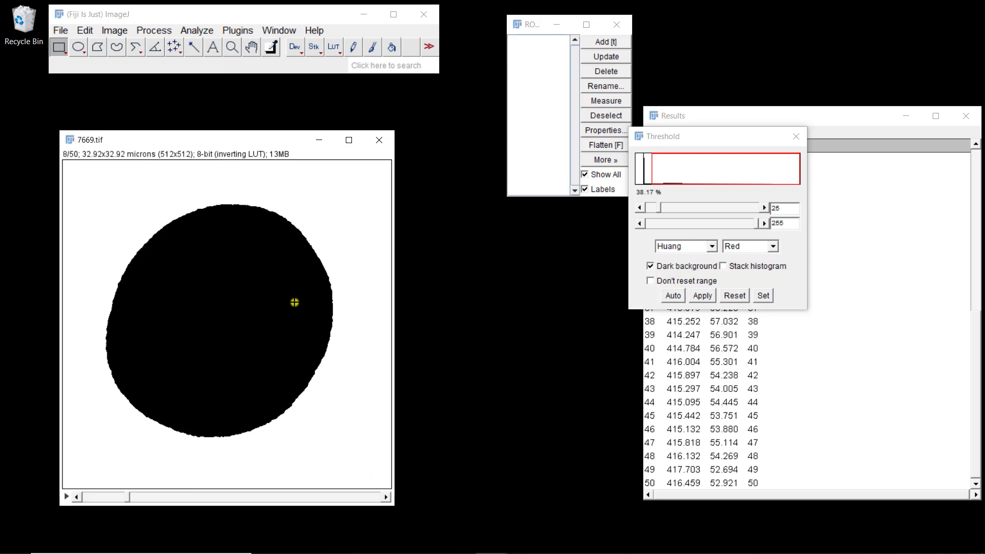
click(86, 30)
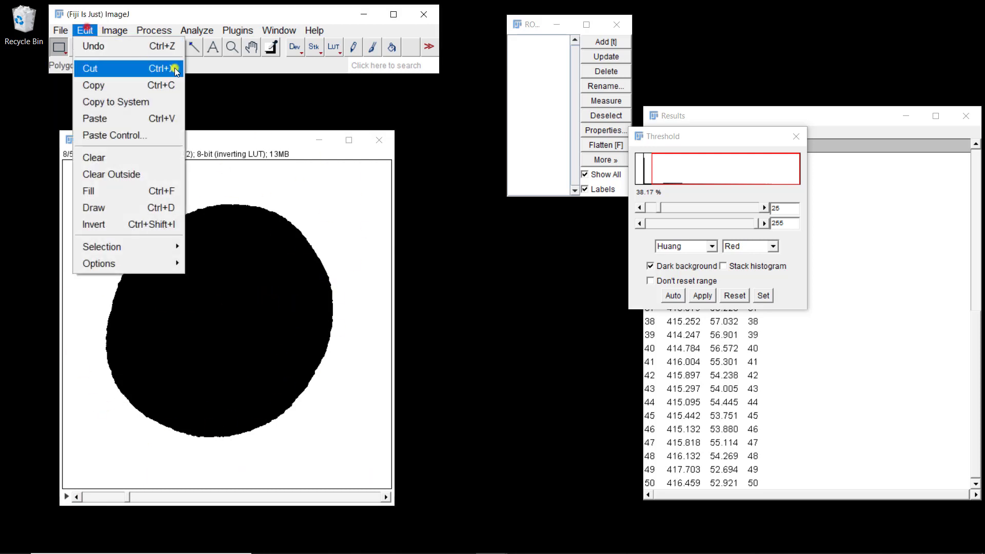
click(113, 224)
click(456, 193)
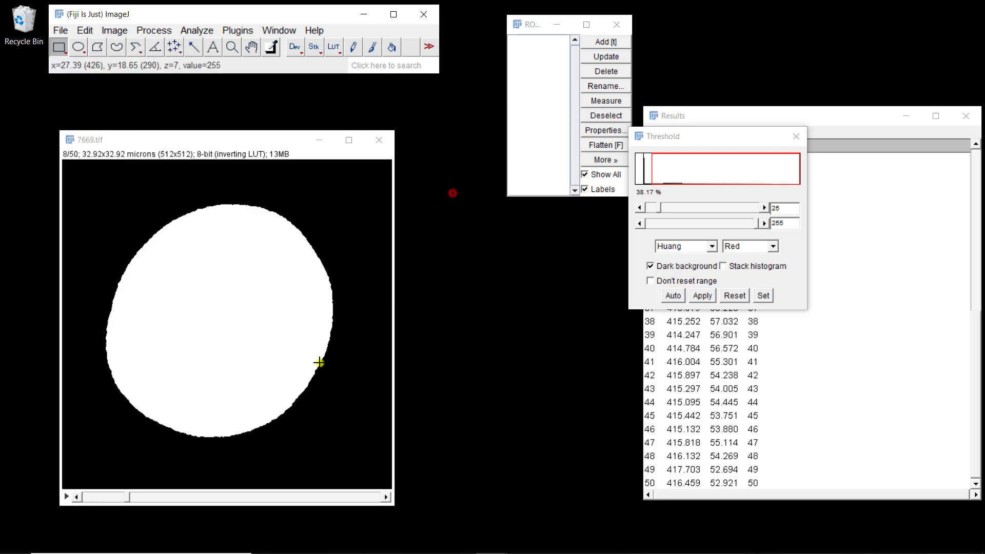
- Create a selection from the nucleus on slice 1 and add it to the ROI Manager
drag(128, 497, 62, 492)
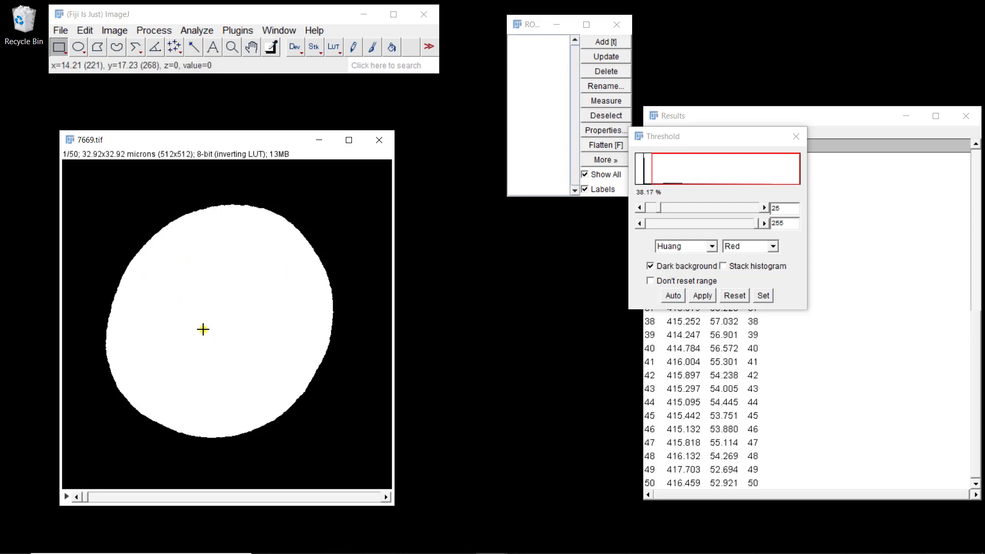
click(199, 30)
click(196, 29)
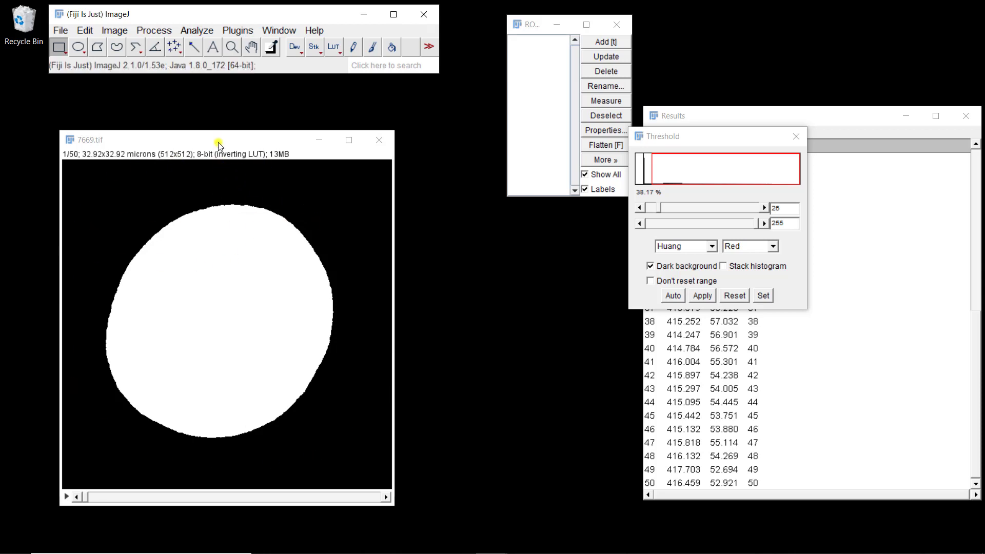
click(85, 30)
mouse_move(161, 245)
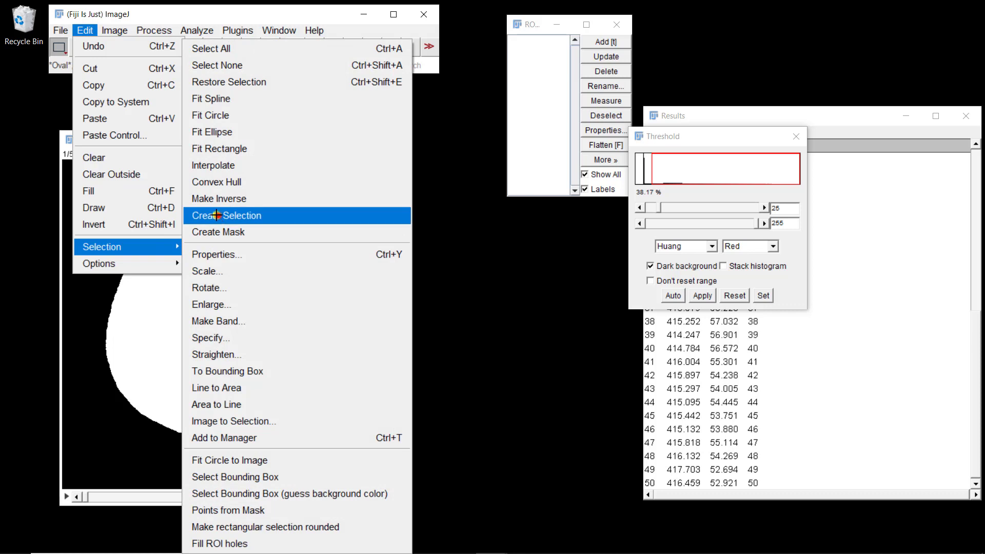
click(219, 216)
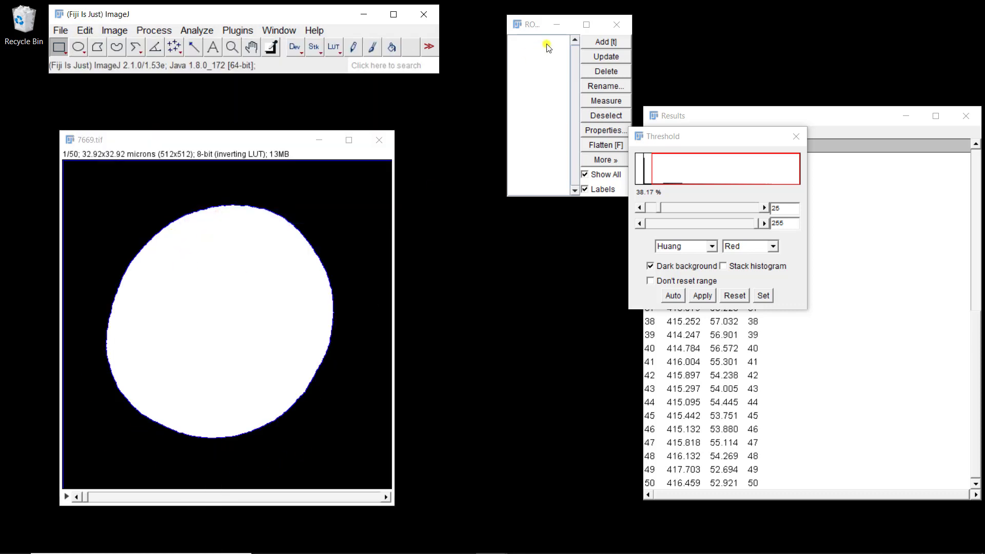
click(607, 42)
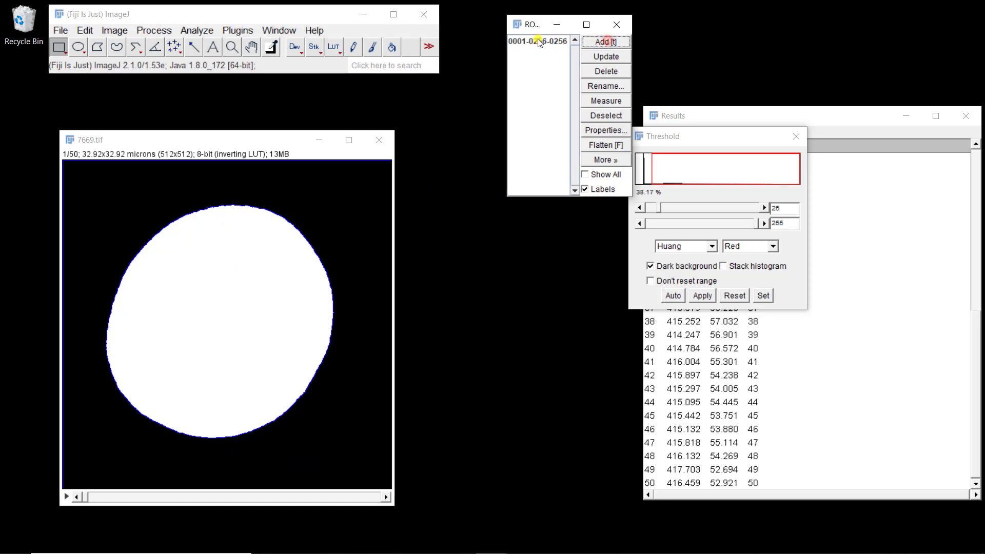
- Create a selection from the nucleus on slice 50 and add it to the ROI Manager
click(538, 42)
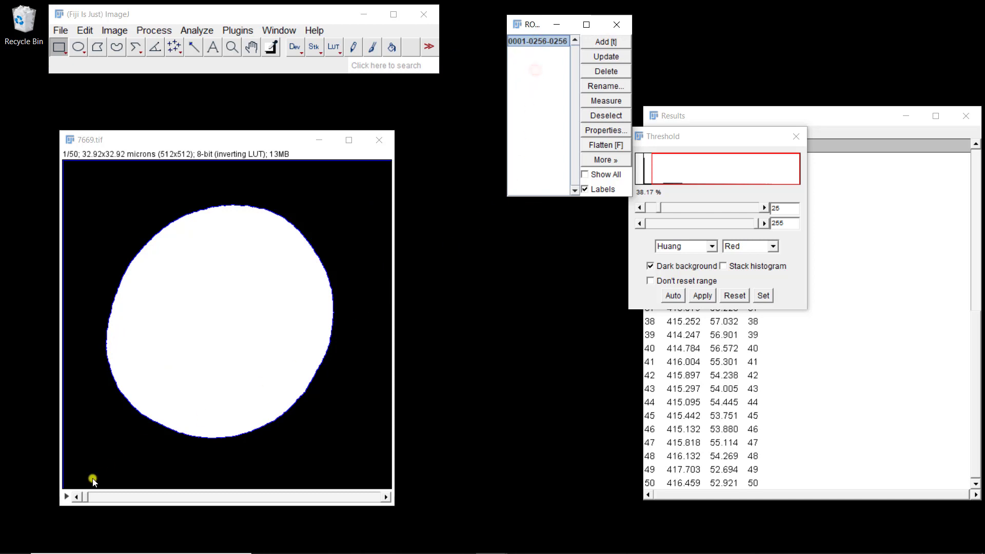
click(87, 495)
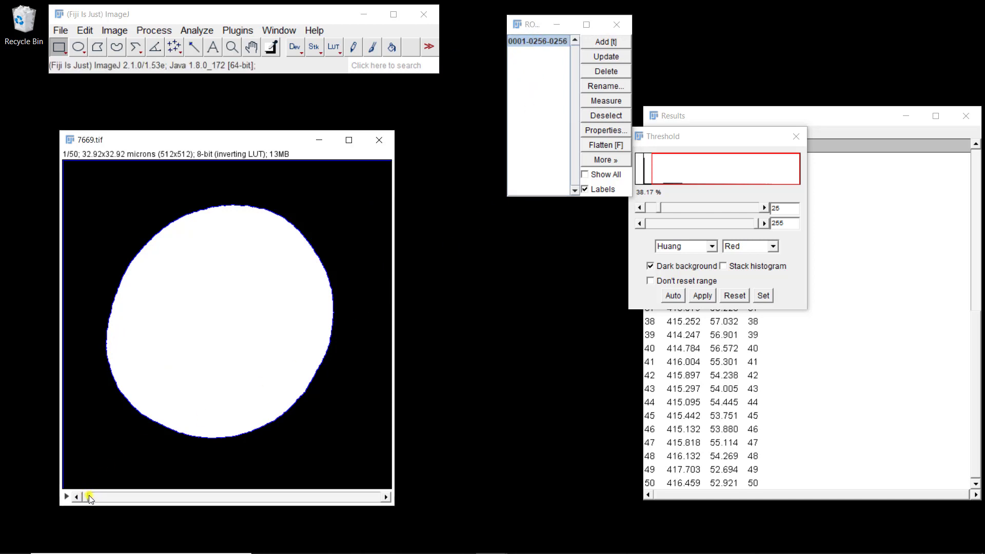
drag(88, 496, 402, 487)
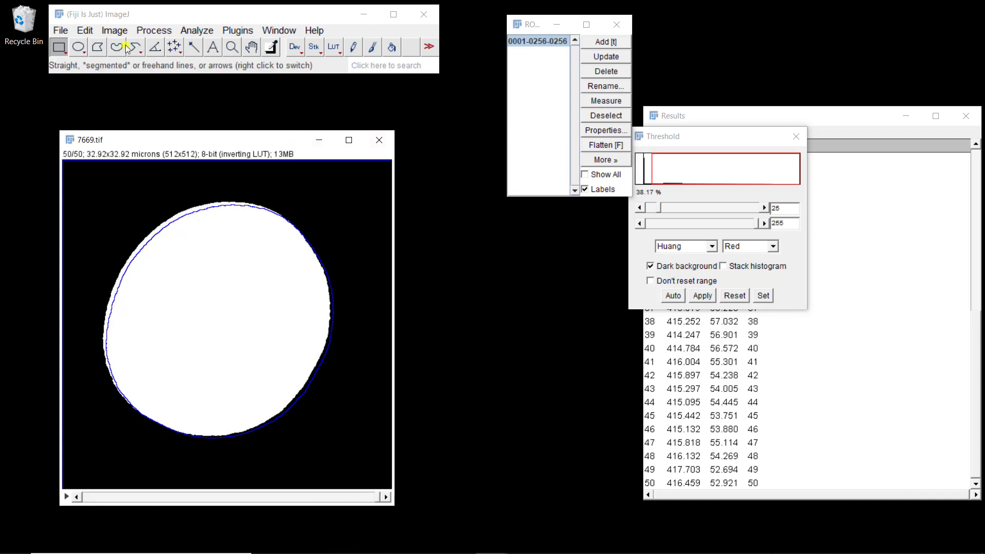
click(114, 32)
mouse_move(87, 32)
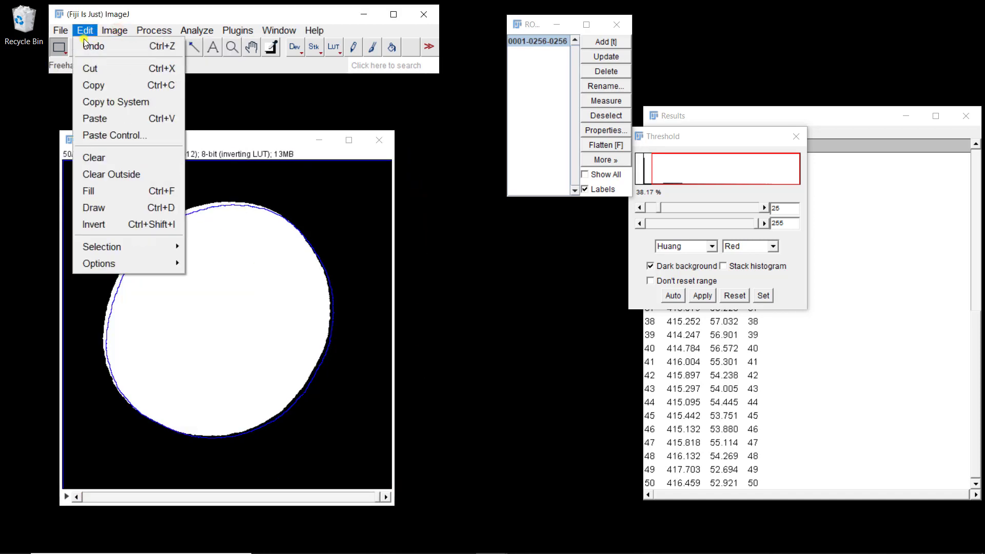
mouse_move(136, 248)
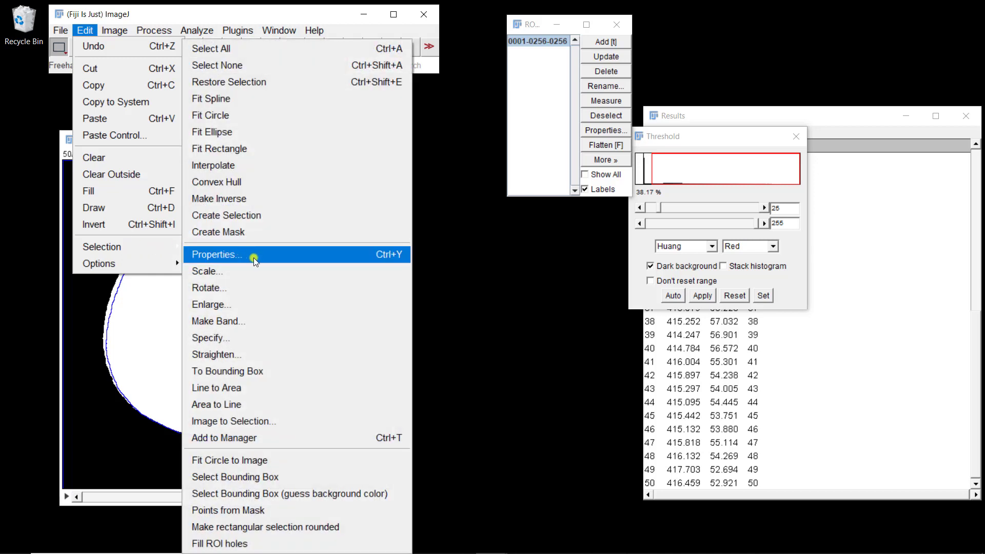
click(227, 216)
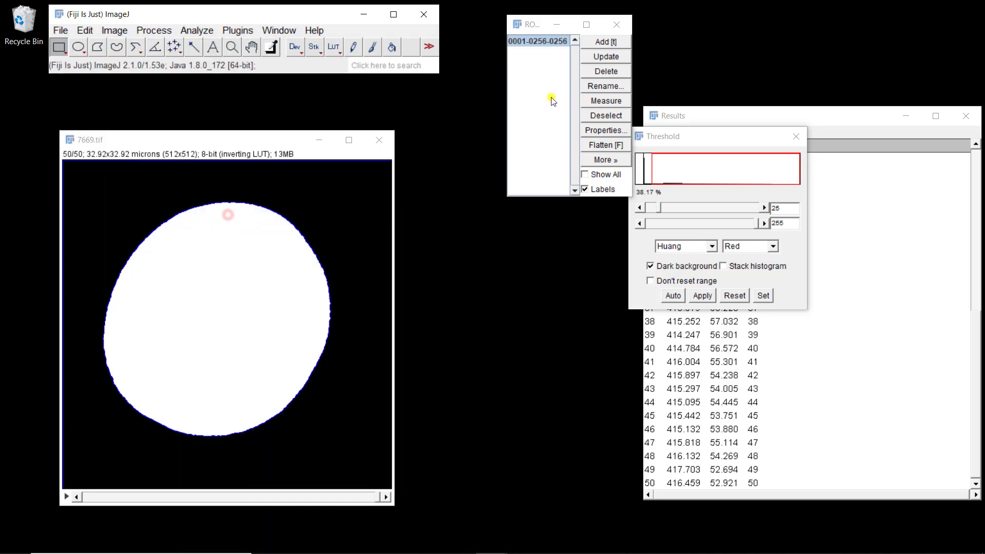
click(589, 41)
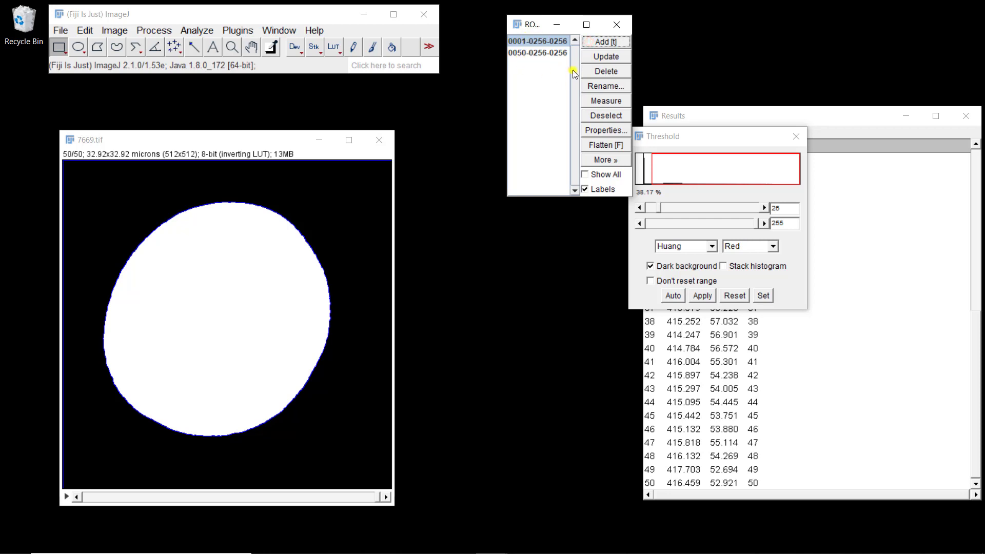
- Interpolate ROIs between slices 1 and 50 in the ROI Manager and step through the first interpolated ROIs
click(608, 161)
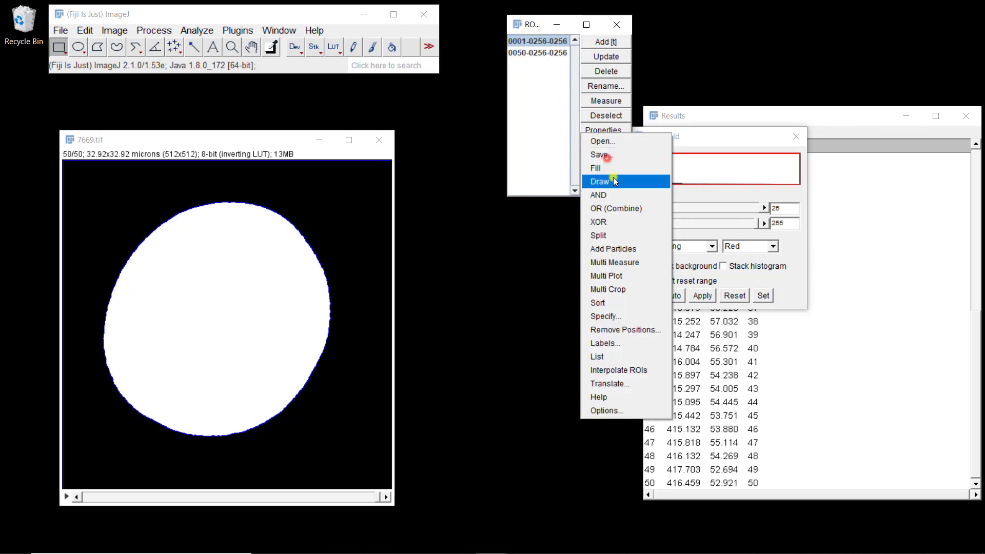
click(627, 370)
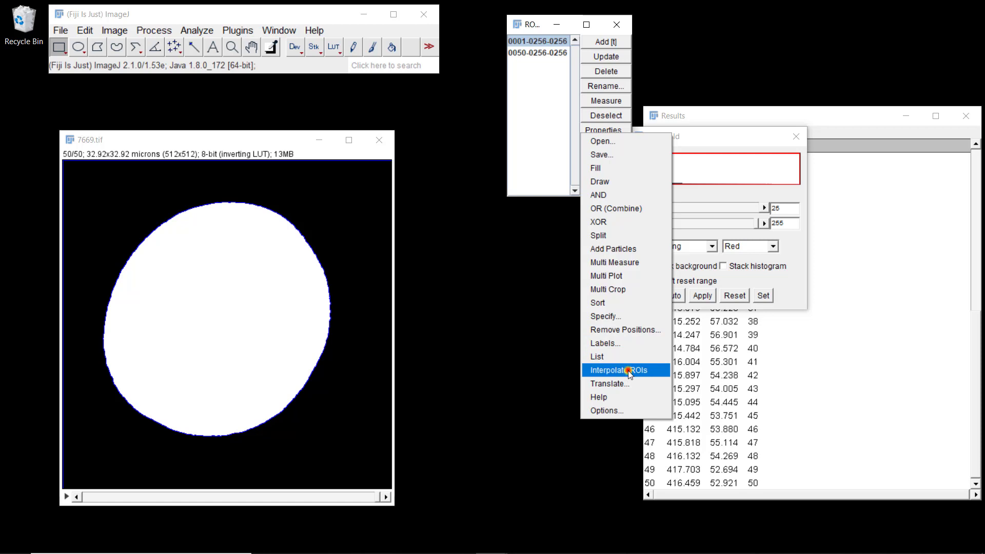
click(539, 41)
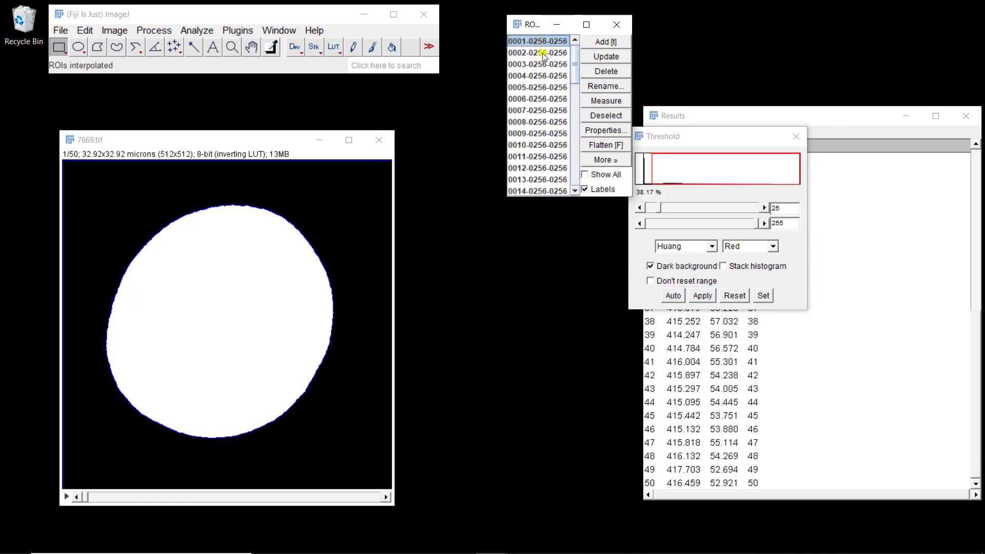
key(Down)
key(Down)
key(Down)
key(Down)
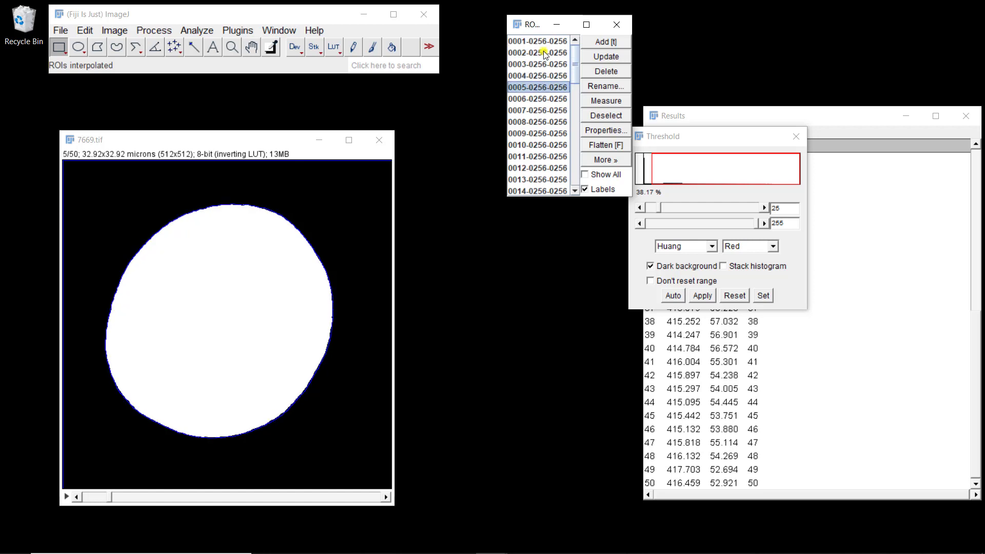
- Show all ROIs as an overlay and open the original image 7669-1.tif with the ROIs displayed on it
click(604, 175)
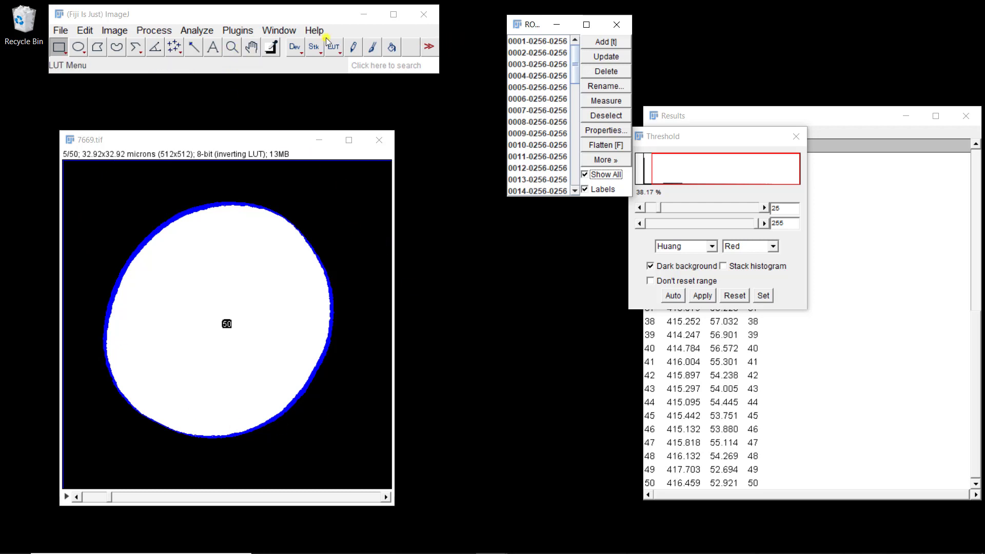
click(289, 20)
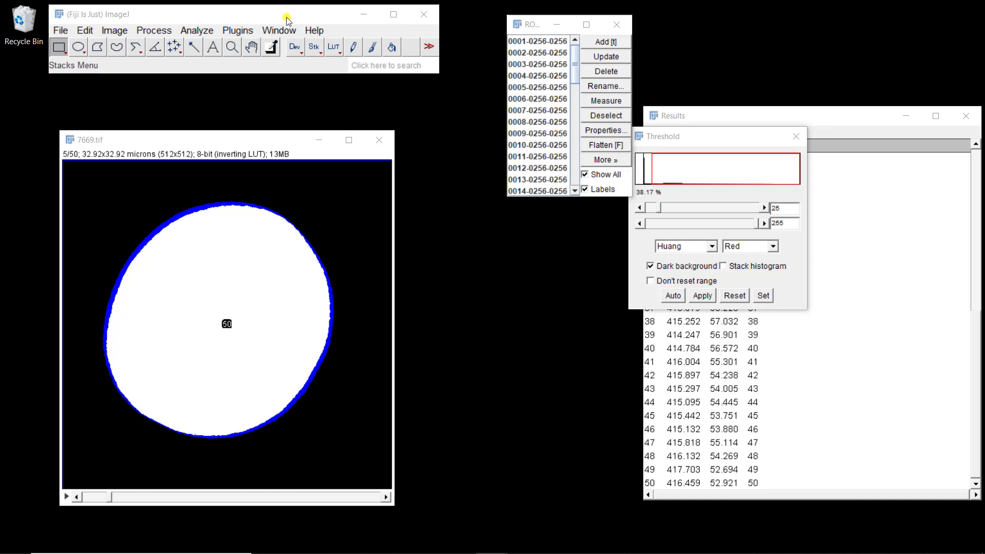
key(ctrl+o)
double_click(277, 180)
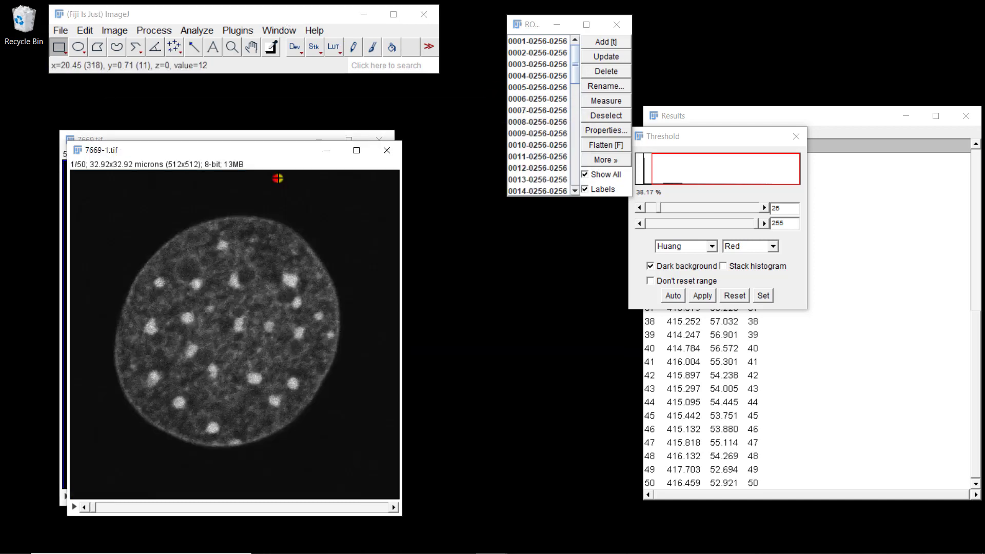
click(599, 172)
click(599, 171)
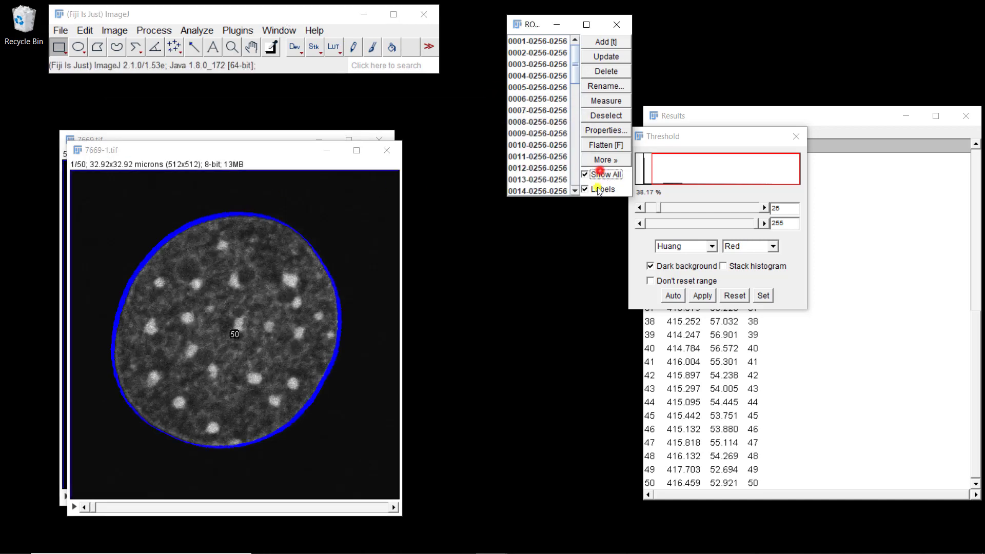
- Select all ROIs in the ROI Manager and measure them on the original image stack
click(535, 88)
key(ctrl+a)
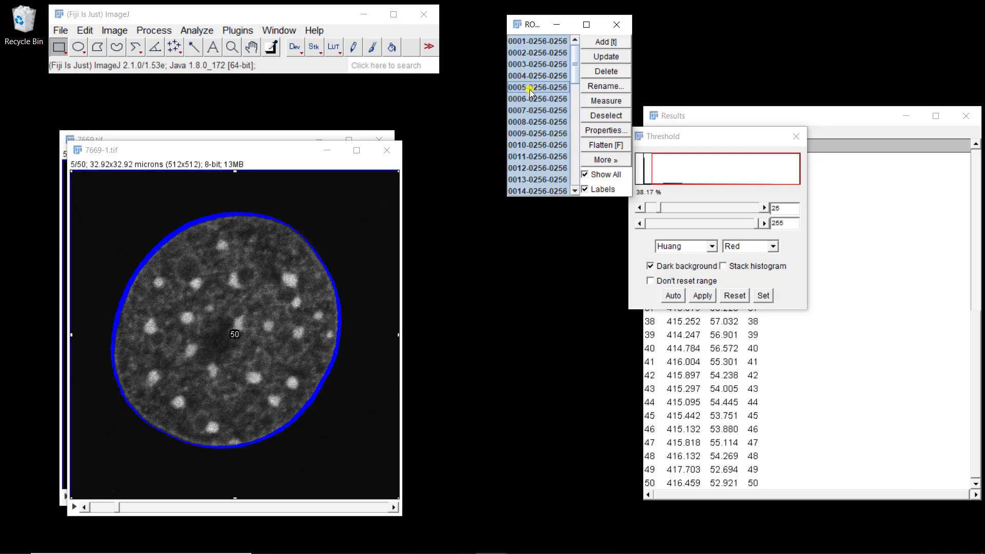
click(602, 101)
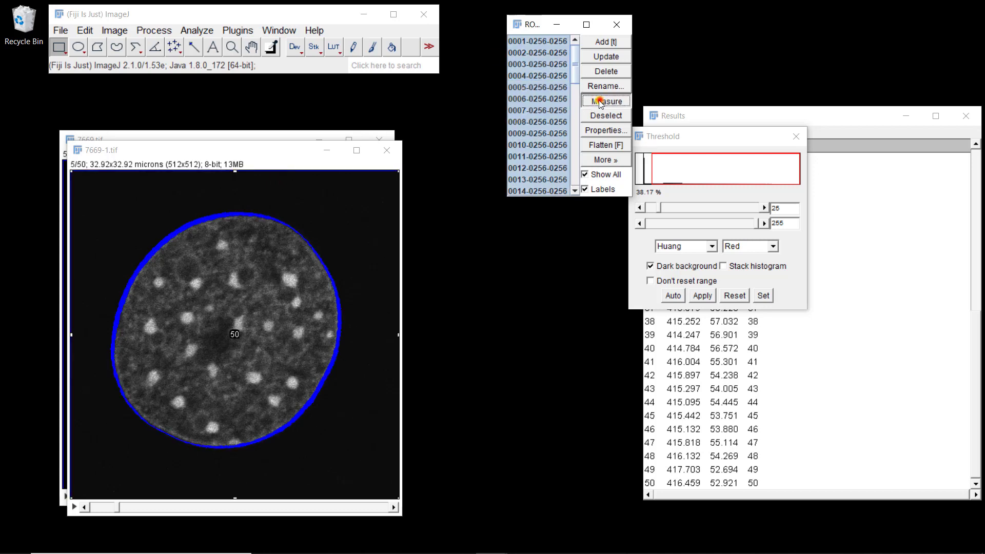
- Move the Results window and scroll through the new per-slice area and mean measurements
click(833, 121)
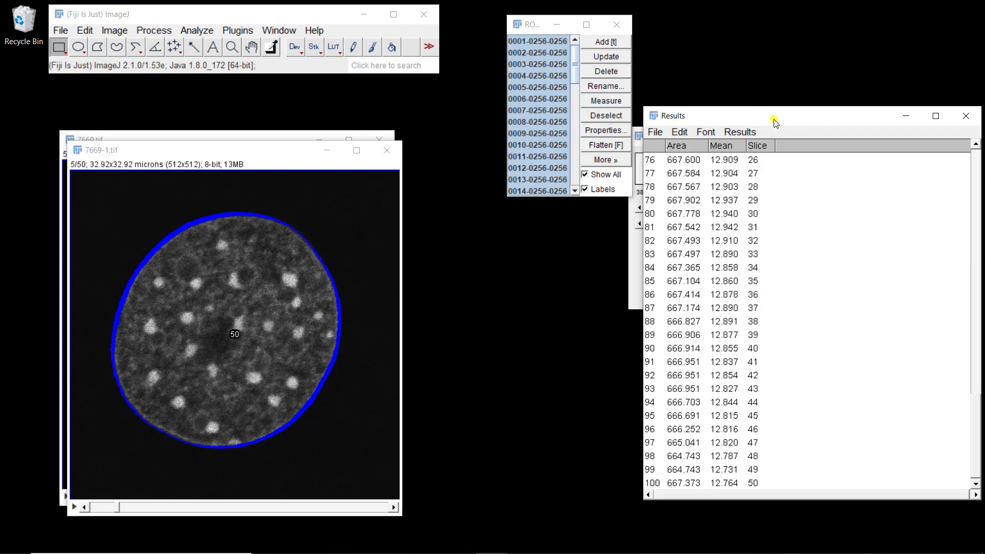
drag(770, 120, 671, 64)
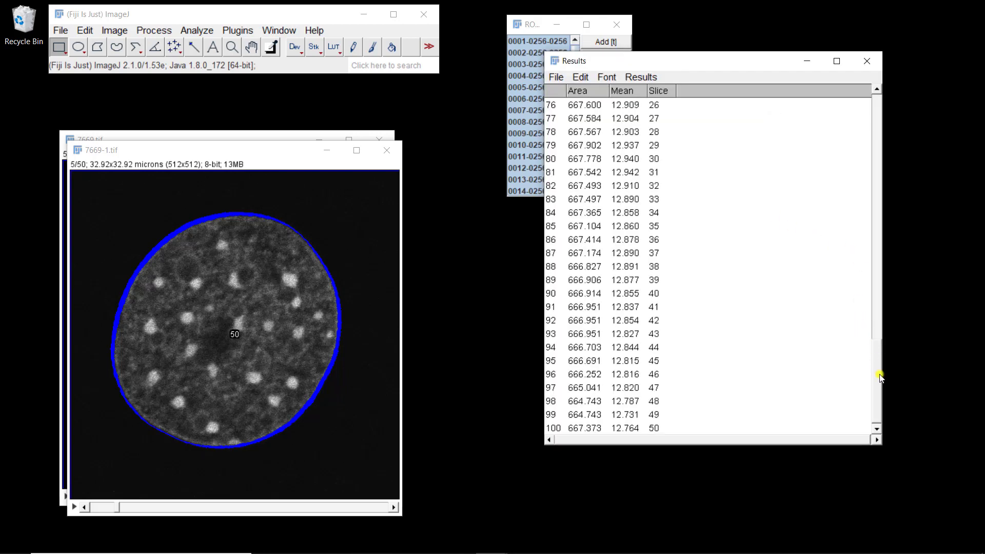
drag(875, 401, 853, 305)
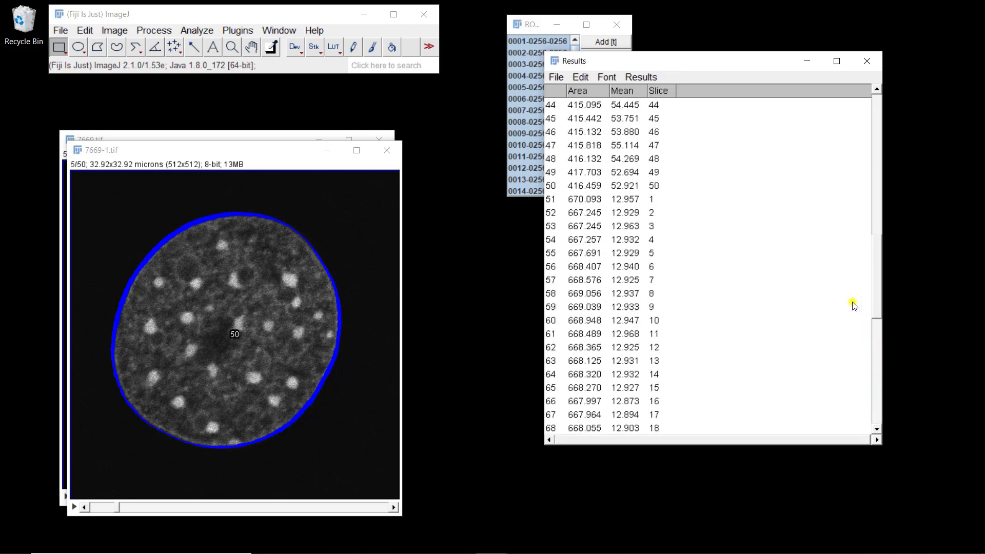